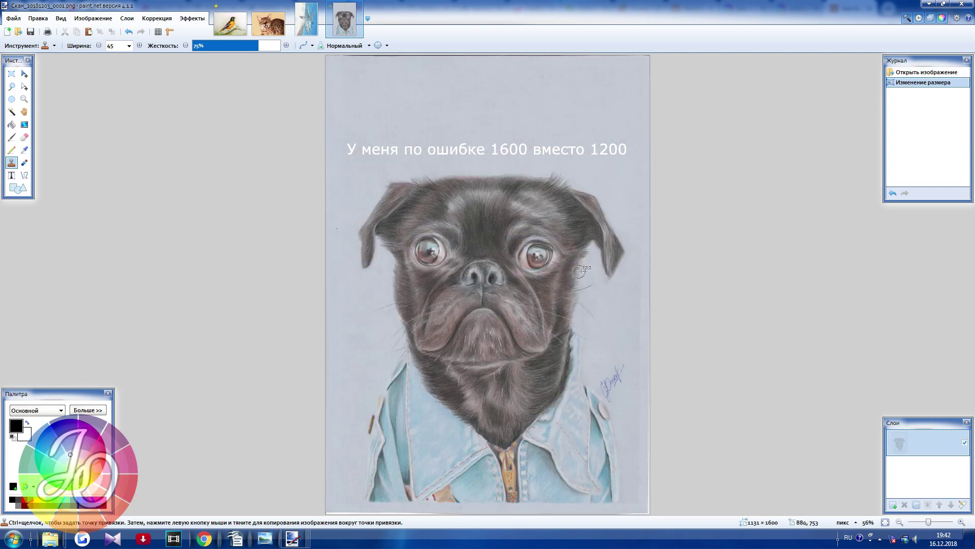
# - Crop the pug scan to a rectangular selection of about 1120 × 1590 px that trims off the stray scan edges
pyautogui.click(83, 19)
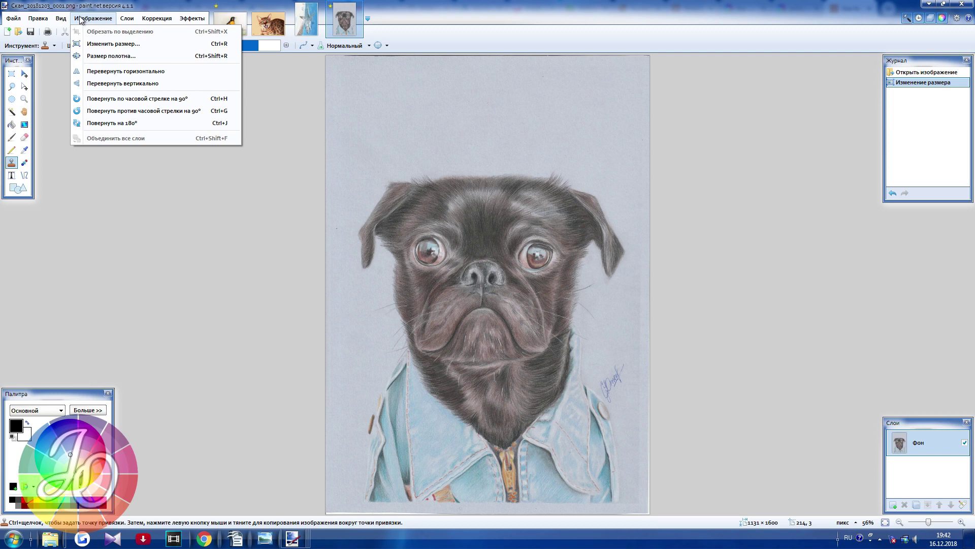
pyautogui.click(75, 20)
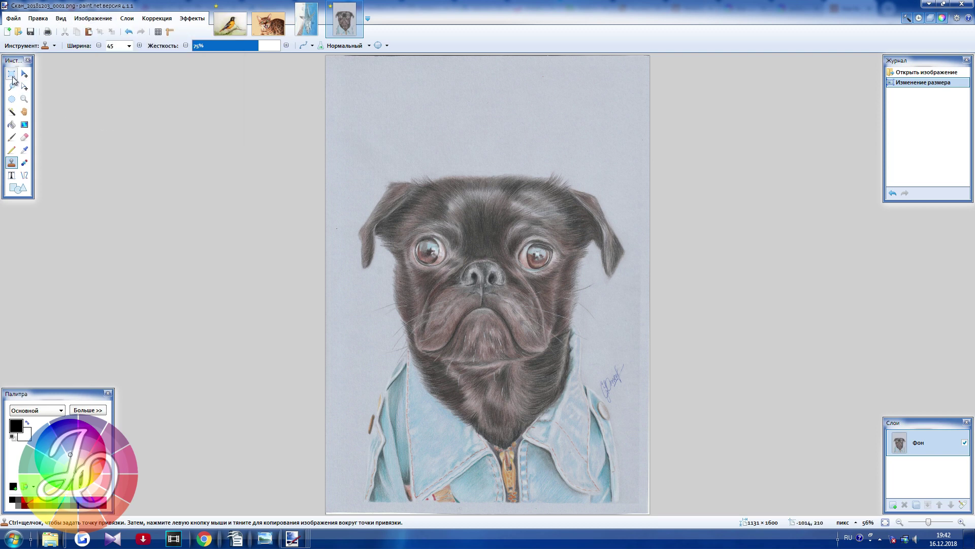
pyautogui.click(11, 74)
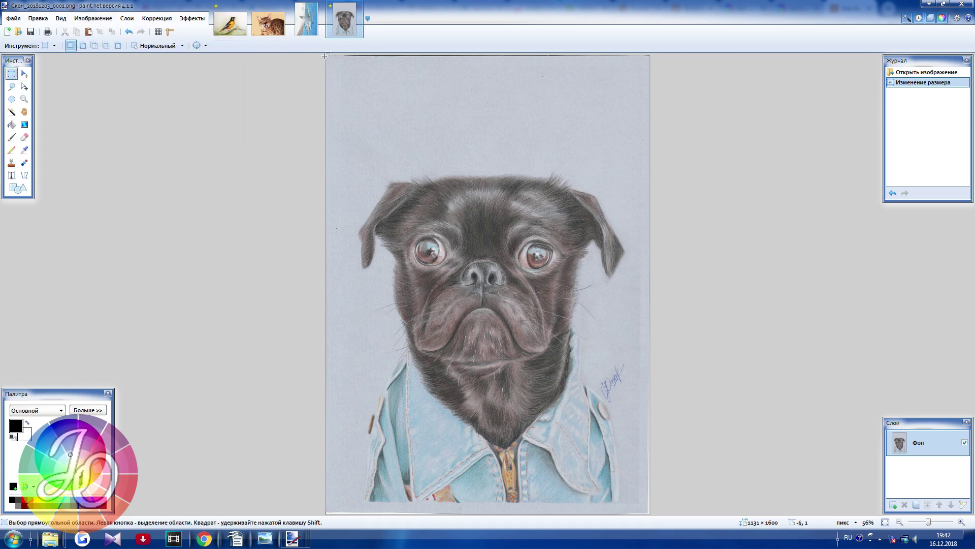
pyautogui.moveTo(325, 57); pyautogui.dragTo(647, 514)
pyautogui.click(38, 19)
pyautogui.moveTo(92, 18)
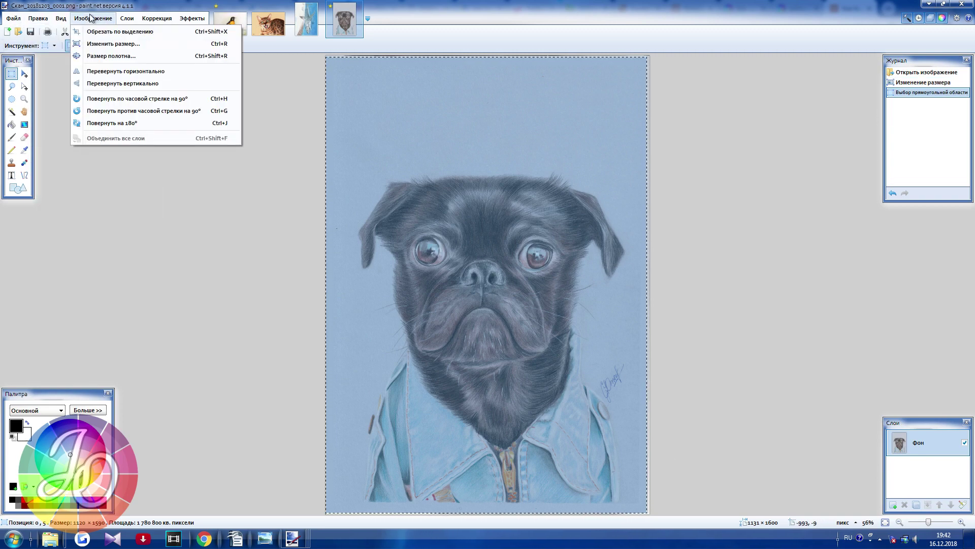
pyautogui.click(120, 31)
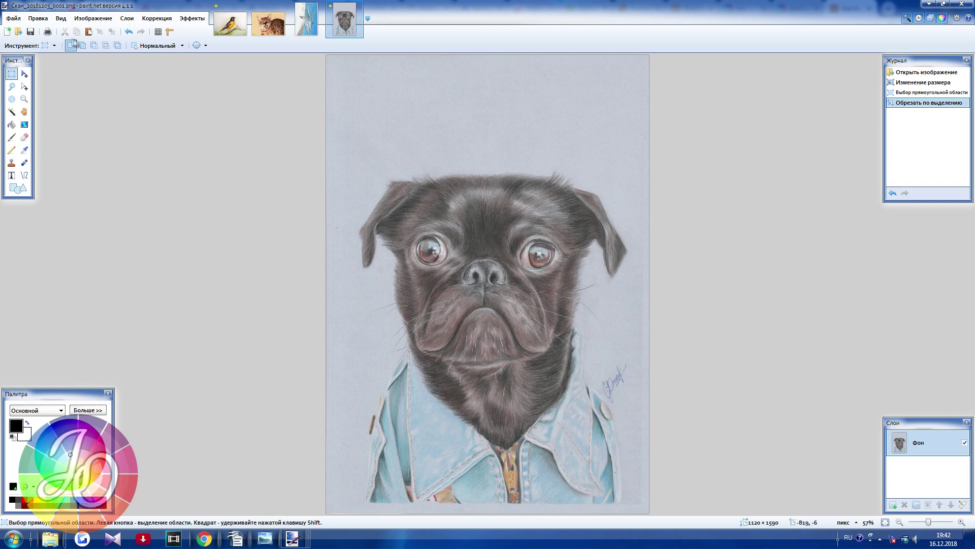
# - Start a Levels adjustment on the pug drawing with the input white point at 255 and the input black point at 55
pyautogui.click(152, 20)
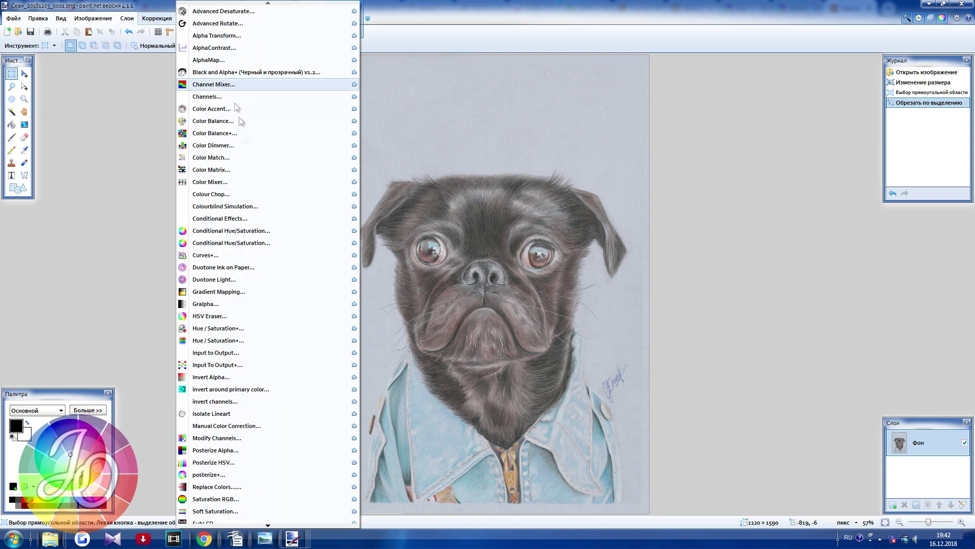
pyautogui.scroll(-6, 218, 460)
pyautogui.scroll(-1, 229, 500)
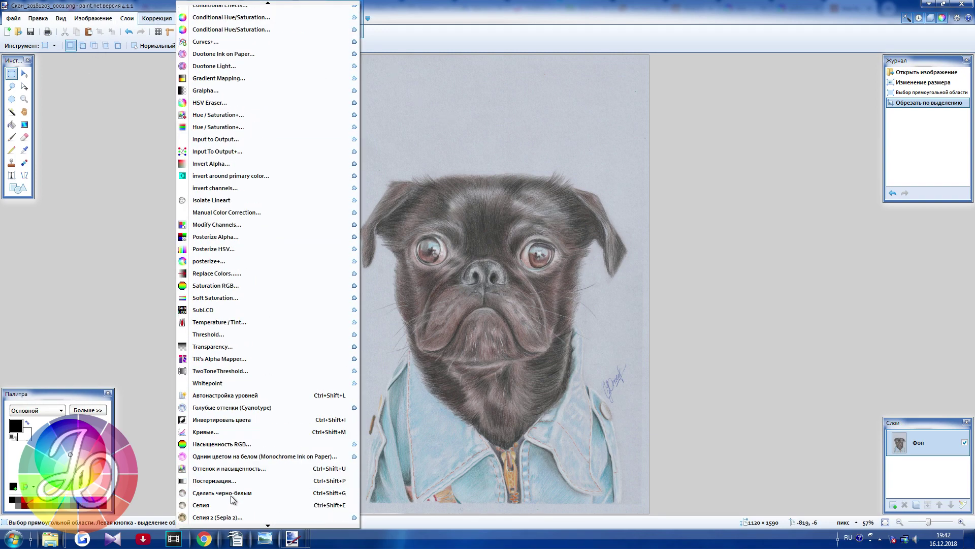
pyautogui.click(225, 505)
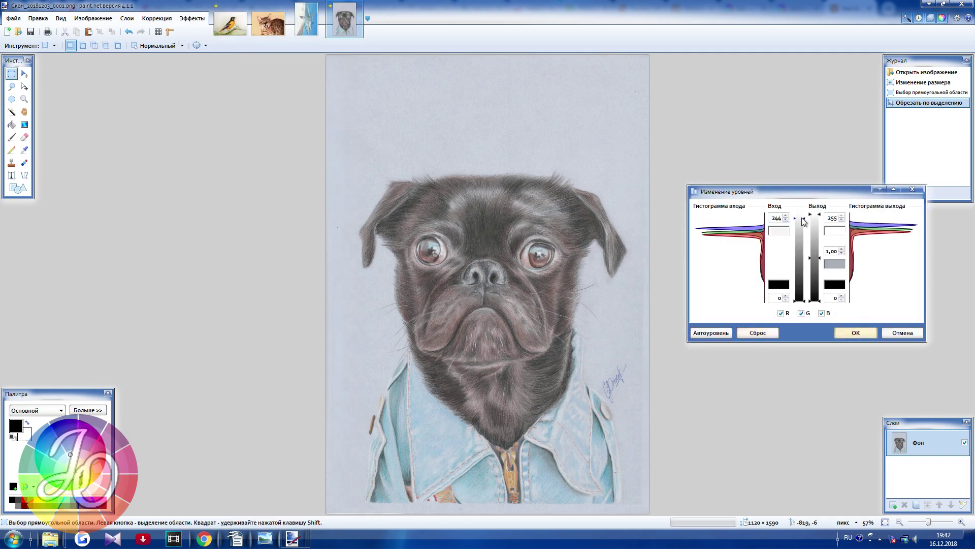
pyautogui.moveTo(802, 215); pyautogui.dragTo(803, 213)
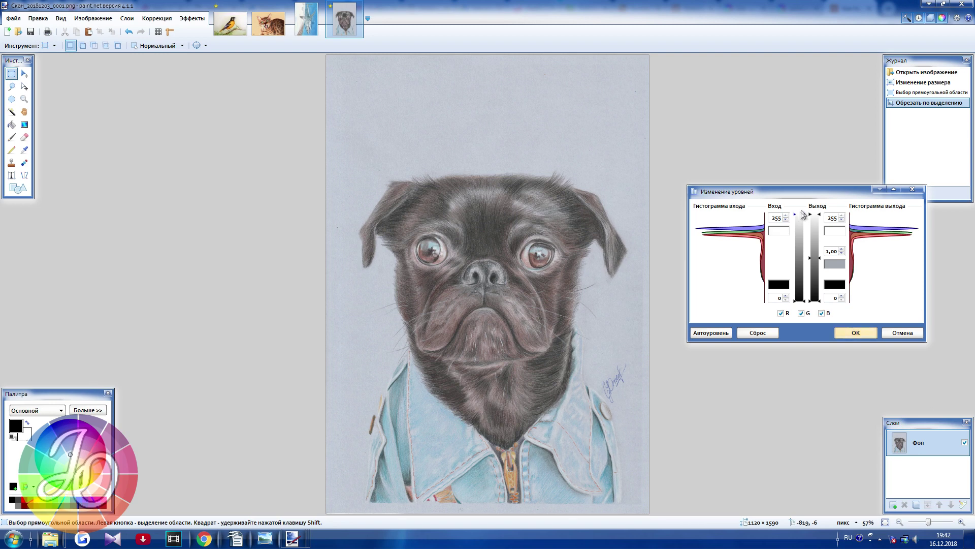
pyautogui.moveTo(802, 301); pyautogui.dragTo(804, 286)
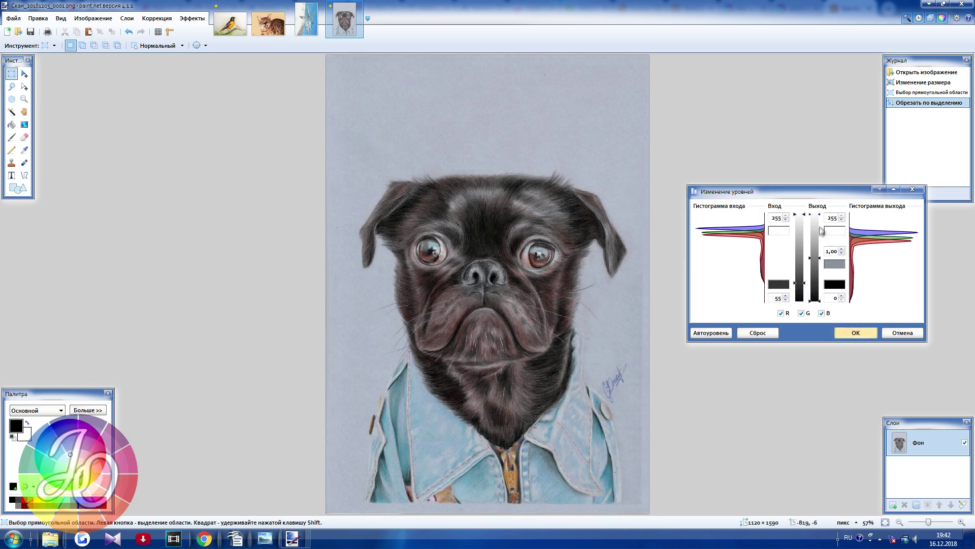
# - Try darker output whites and midtones in the Levels adjustment, settling the output white point at 250
pyautogui.moveTo(819, 215); pyautogui.dragTo(819, 227)
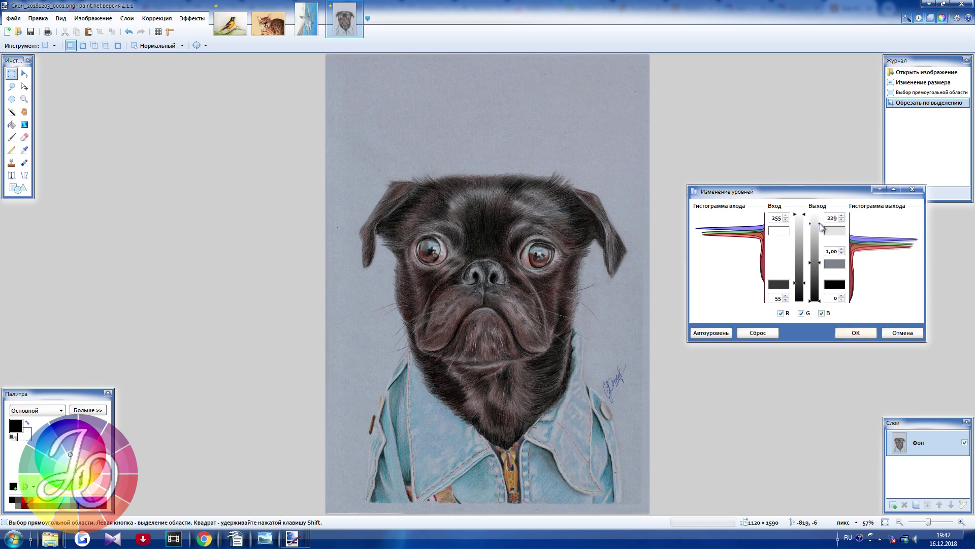
pyautogui.moveTo(818, 261); pyautogui.dragTo(818, 268)
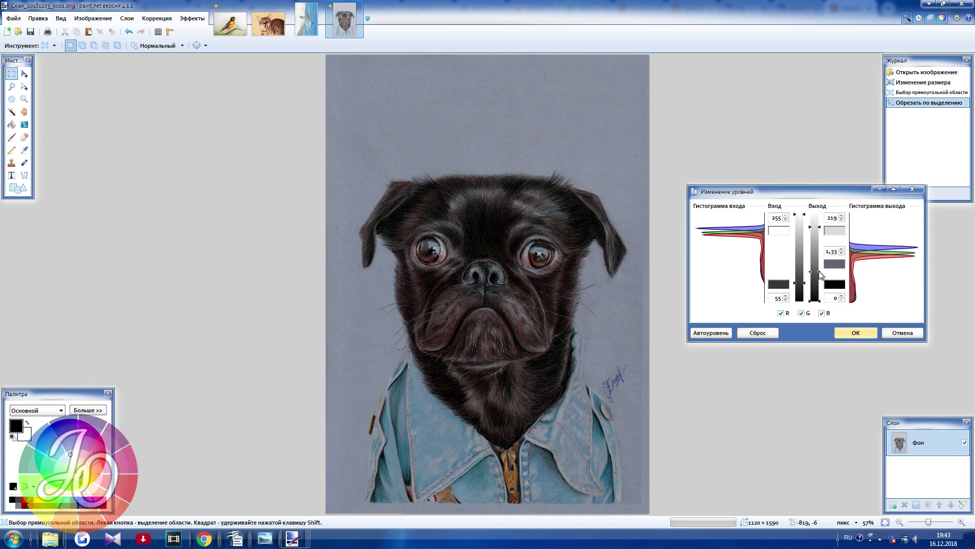
pyautogui.moveTo(818, 302); pyautogui.dragTo(817, 262)
pyautogui.moveTo(819, 227); pyautogui.dragTo(820, 215)
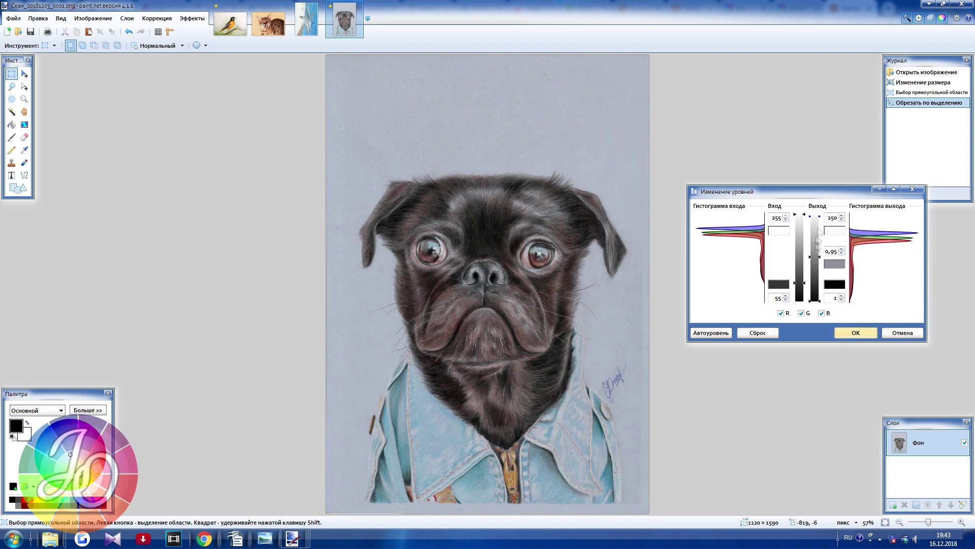
# - Set the input black point to 56 and the output black point to 0, darken the midtones beyond 1.44, and apply the Levels
pyautogui.moveTo(818, 258); pyautogui.dragTo(806, 285)
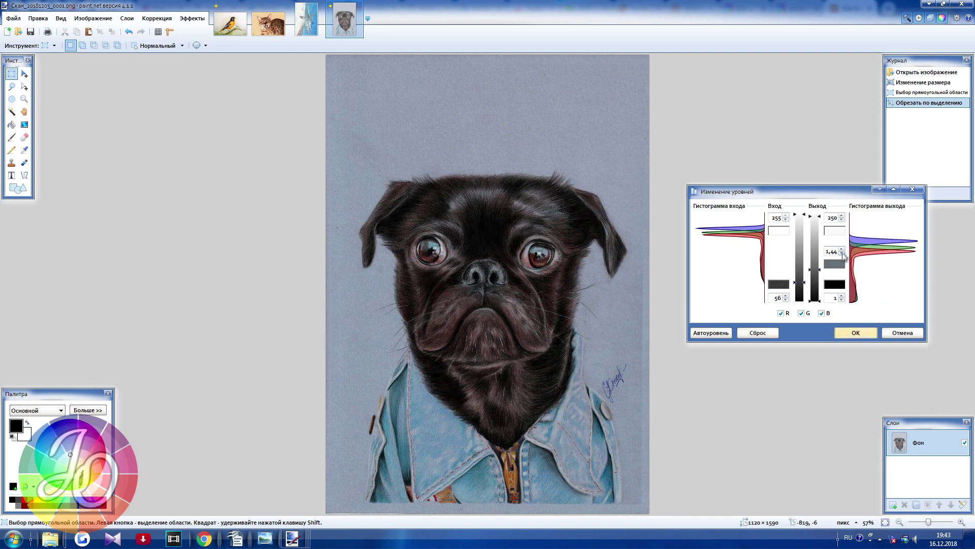
pyautogui.moveTo(819, 300); pyautogui.dragTo(822, 305)
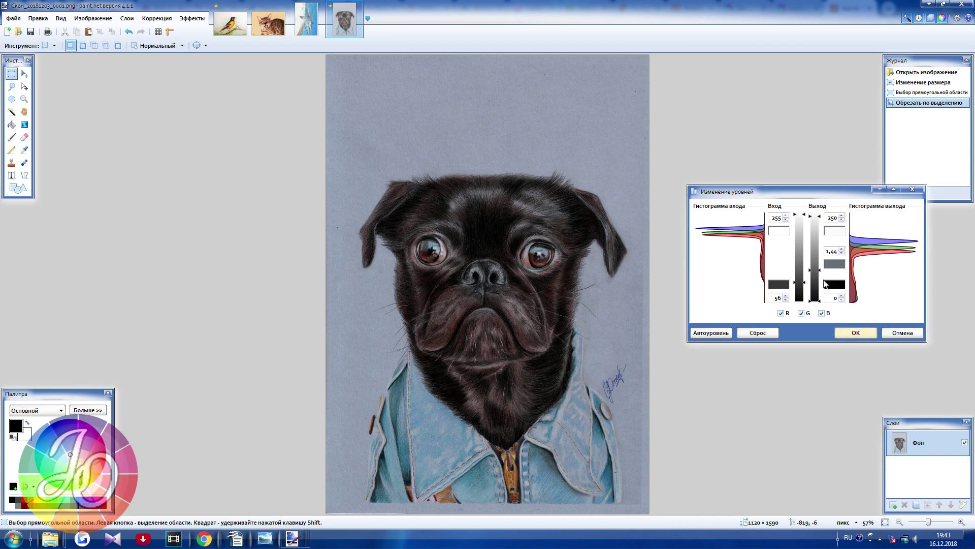
pyautogui.moveTo(819, 270); pyautogui.dragTo(822, 276)
pyautogui.click(846, 333)
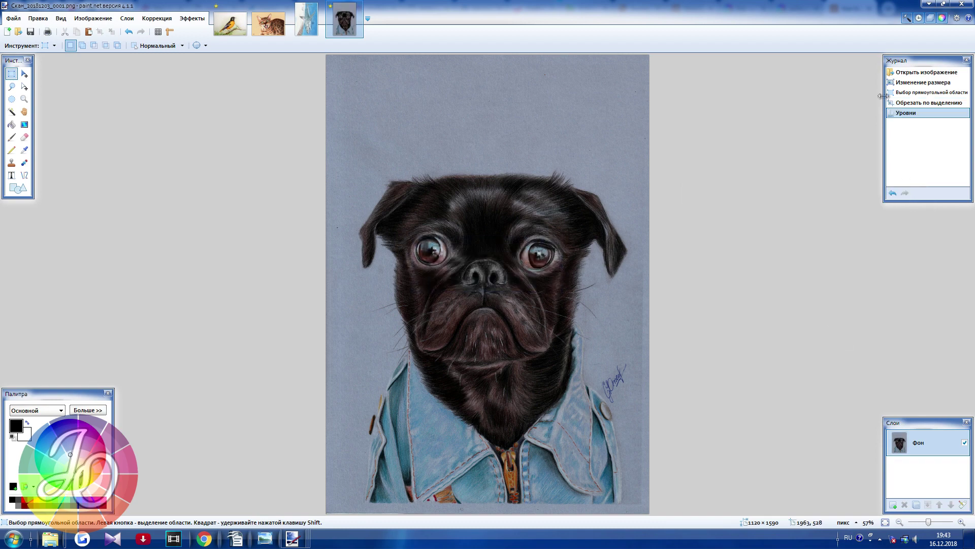
# - Compare the pug drawing before and after the Levels adjustment by stepping back and forth through its history
pyautogui.click(907, 93)
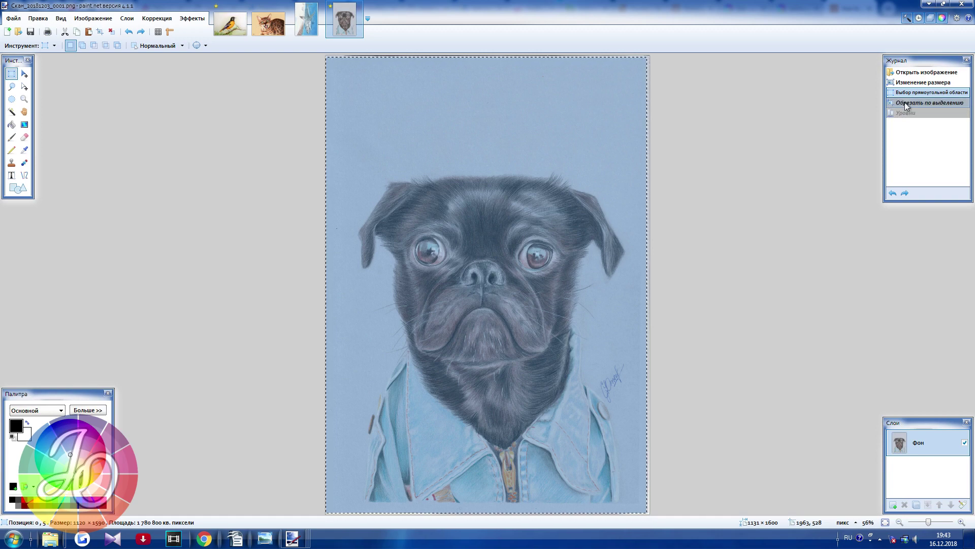
pyautogui.click(904, 102)
pyautogui.click(904, 114)
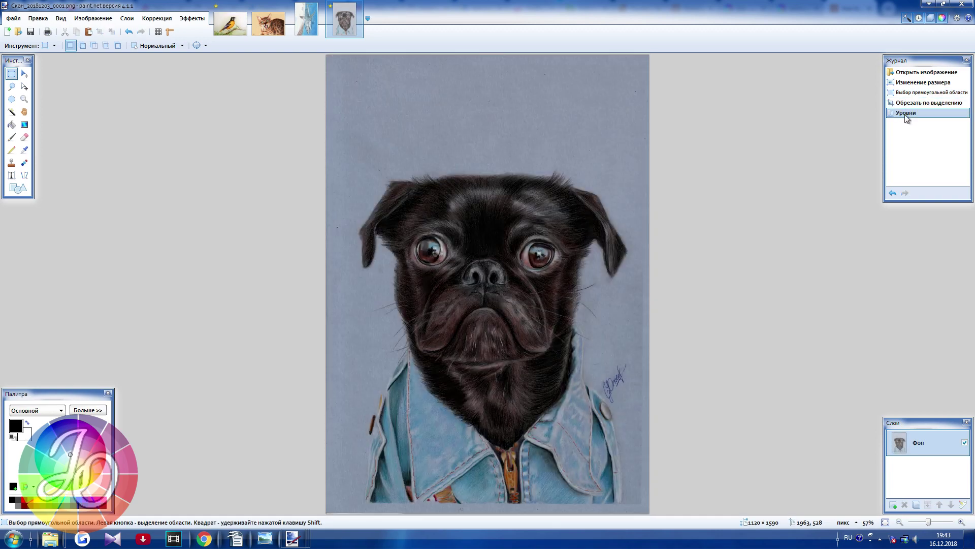
pyautogui.click(908, 104)
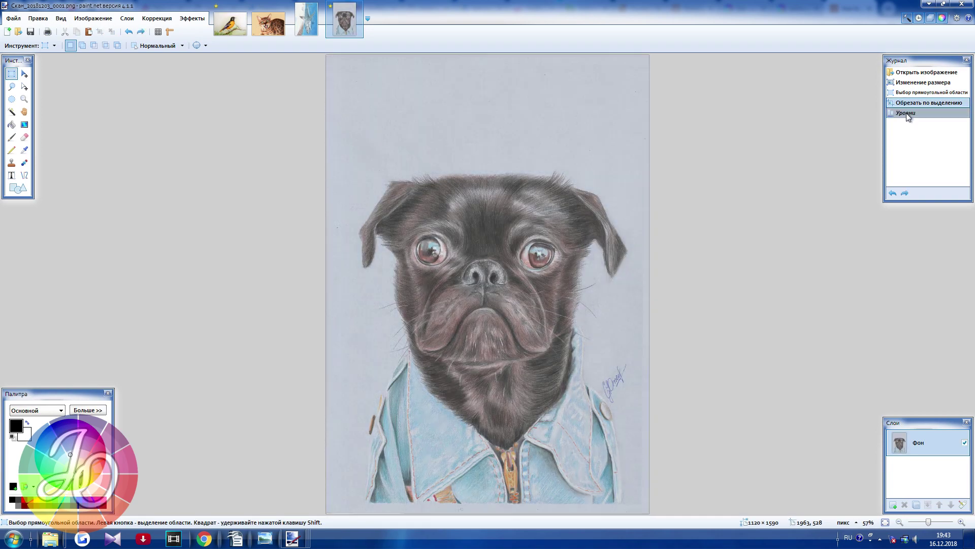
pyautogui.click(907, 114)
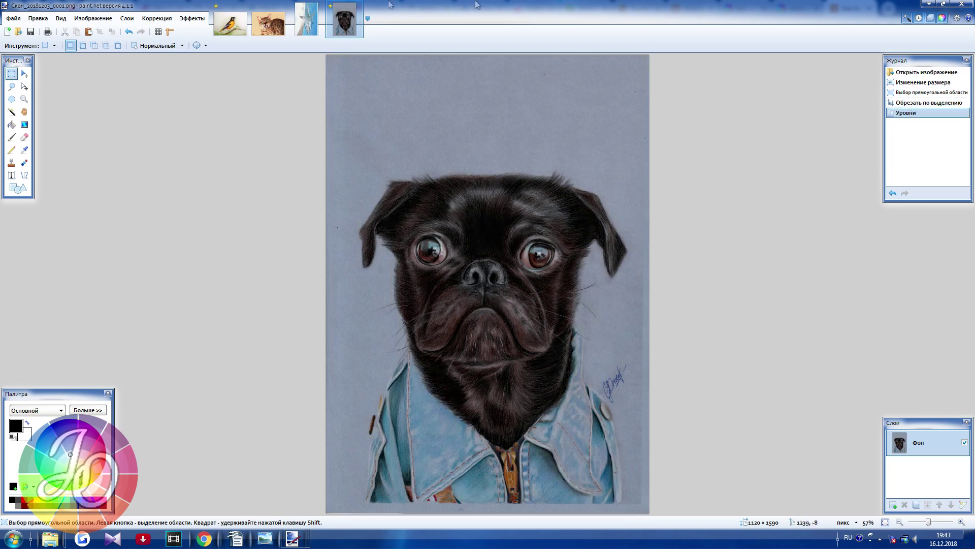
# - Open the Curves adjustment for the pug drawing, reset the existing curve, and raise the RGB curve's midtones
pyautogui.click(153, 21)
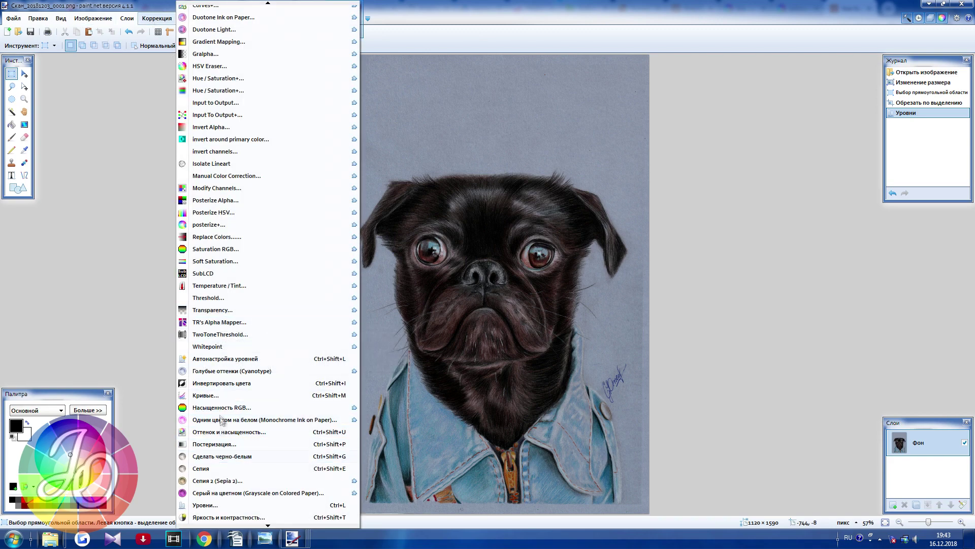
pyautogui.click(208, 395)
pyautogui.moveTo(493, 168); pyautogui.dragTo(797, 154)
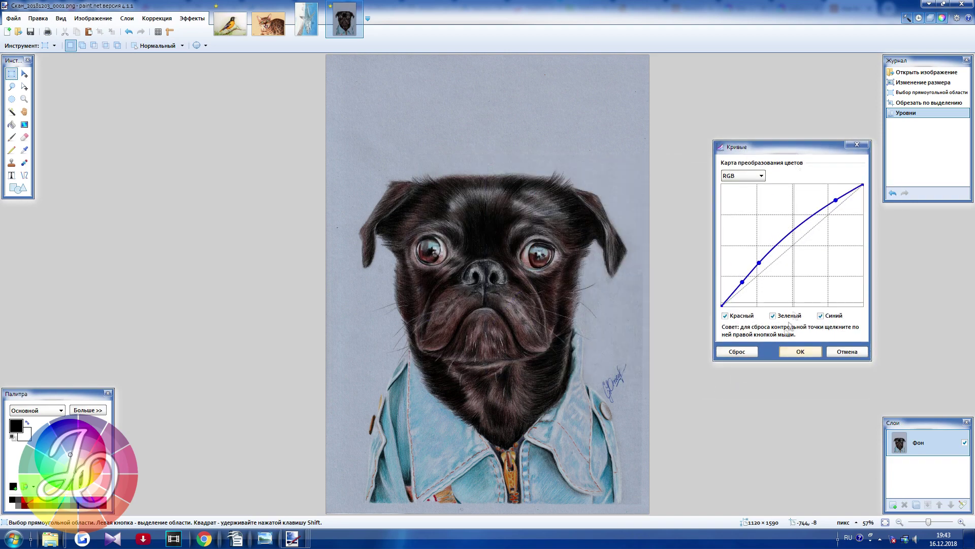
pyautogui.click(738, 352)
pyautogui.moveTo(776, 260); pyautogui.dragTo(794, 233)
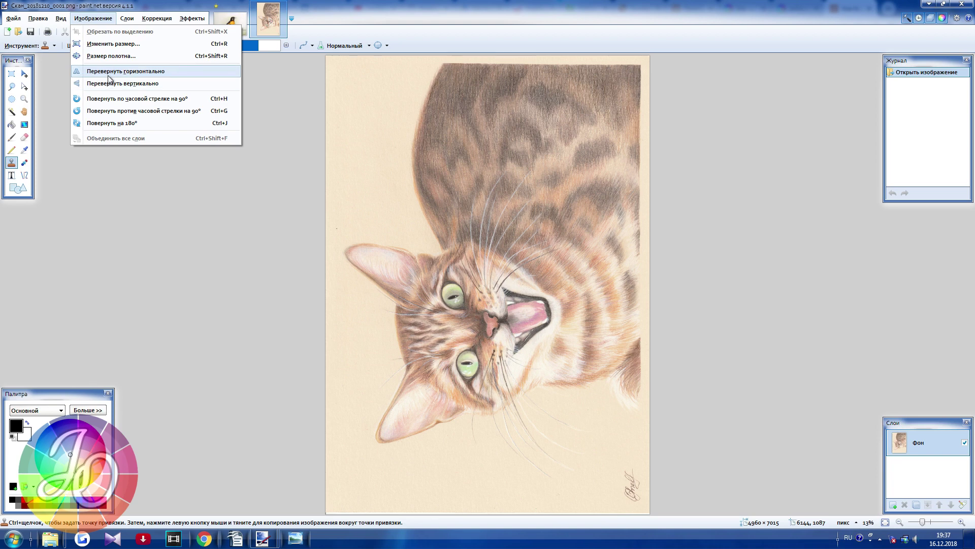
# - Rotate the cat scan 90° clockwise and crop it to a rectangular selection about 6977 × 4960 px that trims the side edges
pyautogui.click(112, 98)
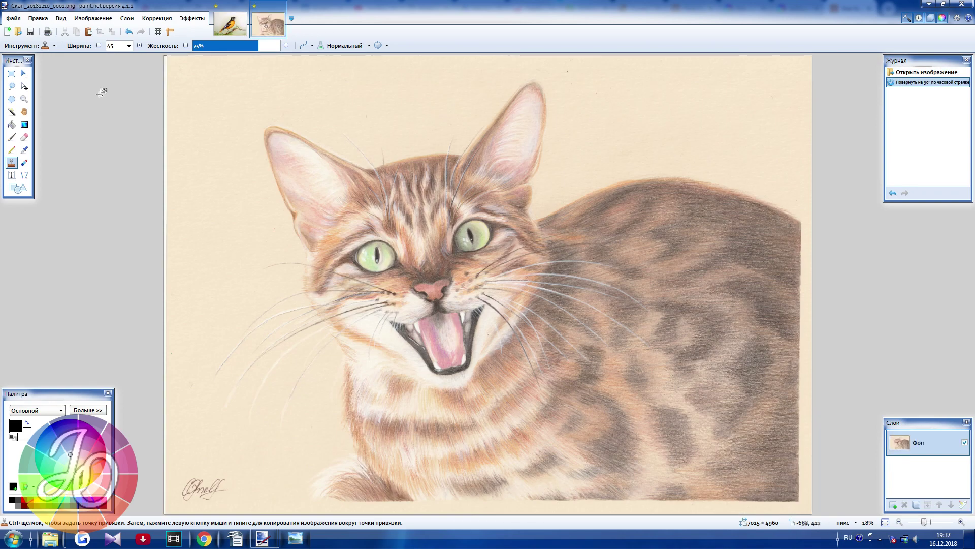
pyautogui.click(11, 73)
pyautogui.moveTo(167, 55); pyautogui.dragTo(813, 514)
pyautogui.click(93, 18)
pyautogui.click(101, 28)
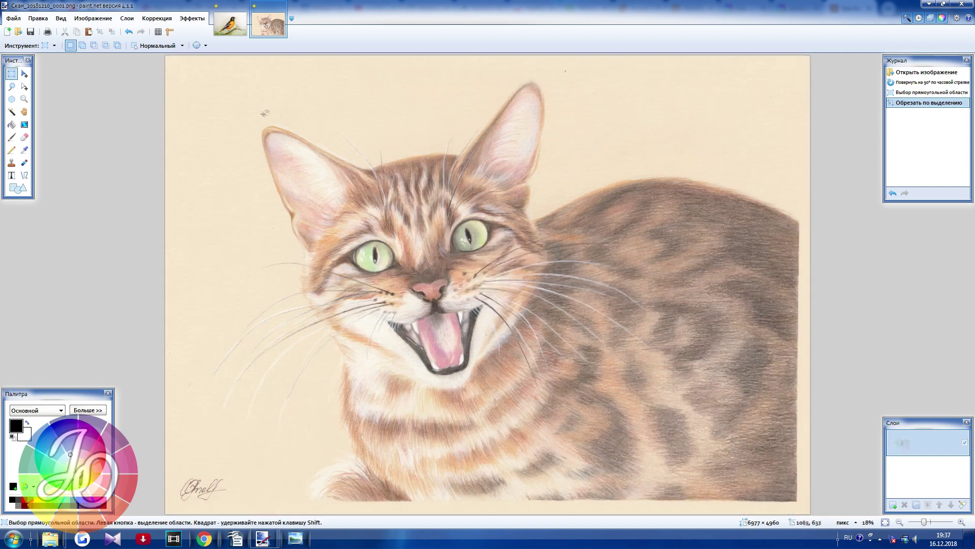
# - Apply a Levels adjustment to the cat drawing with input white 247, input black 83 and darkened midtones
pyautogui.click(155, 18)
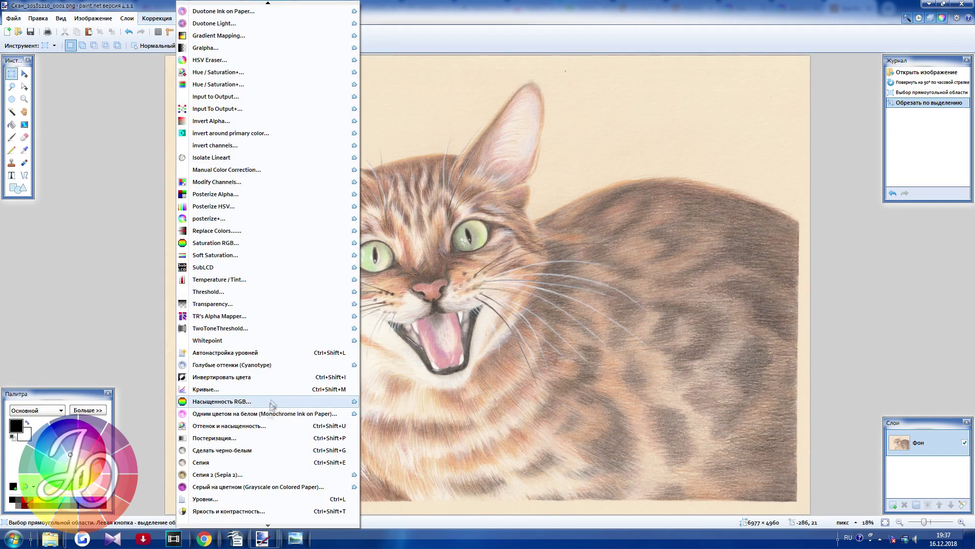
pyautogui.click(213, 499)
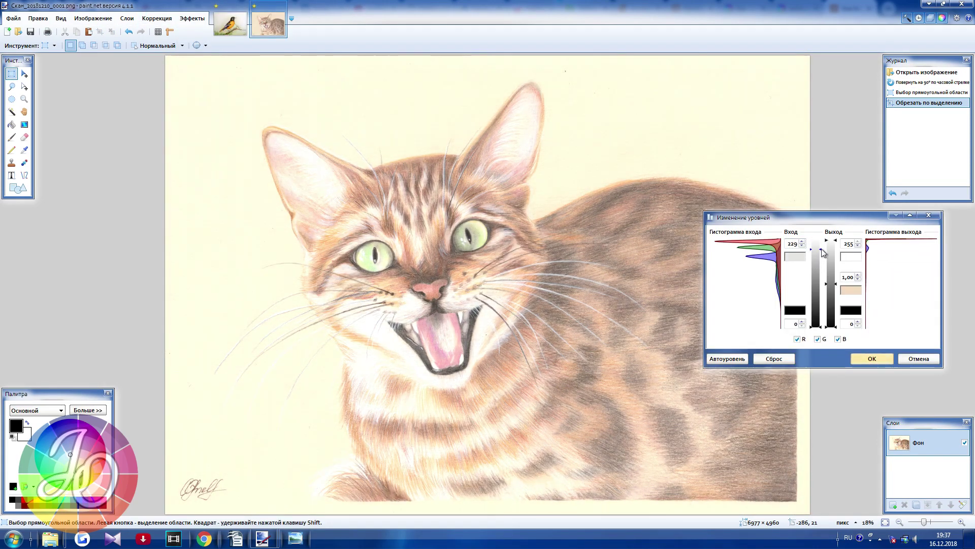
pyautogui.moveTo(823, 252); pyautogui.dragTo(824, 246)
pyautogui.moveTo(823, 325); pyautogui.dragTo(837, 295)
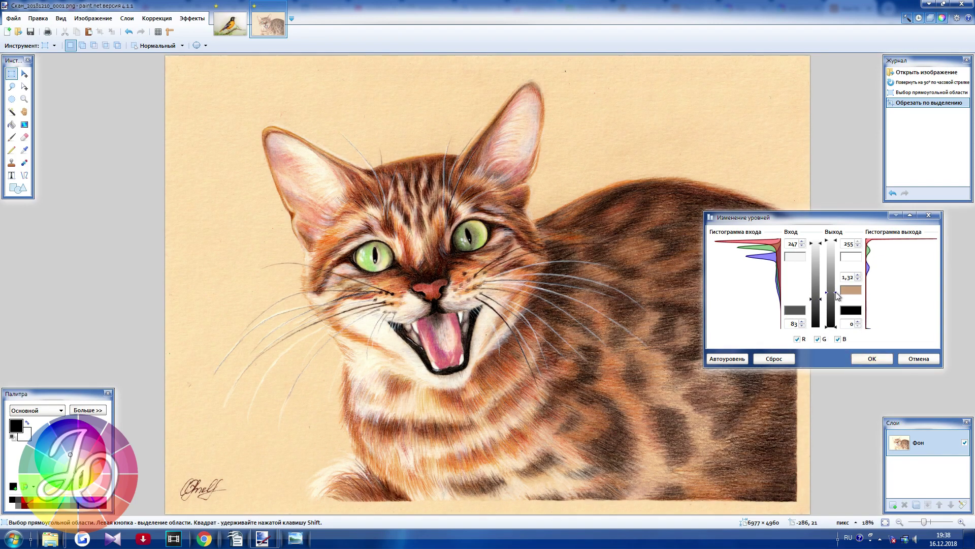
pyautogui.moveTo(836, 243); pyautogui.dragTo(835, 247)
pyautogui.moveTo(836, 328); pyautogui.dragTo(835, 331)
pyautogui.click(871, 359)
# - Clone clean paper texture over the specks in the background above the cat's back, using a 45-wide brush at 75% hardness
pyautogui.click(11, 163)
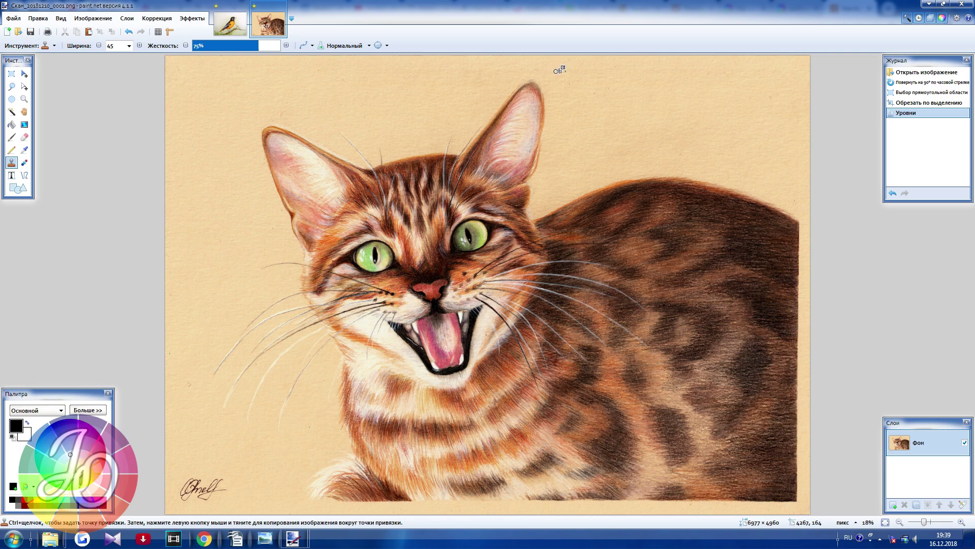
pyautogui.moveTo(559, 71); pyautogui.dragTo(588, 89)
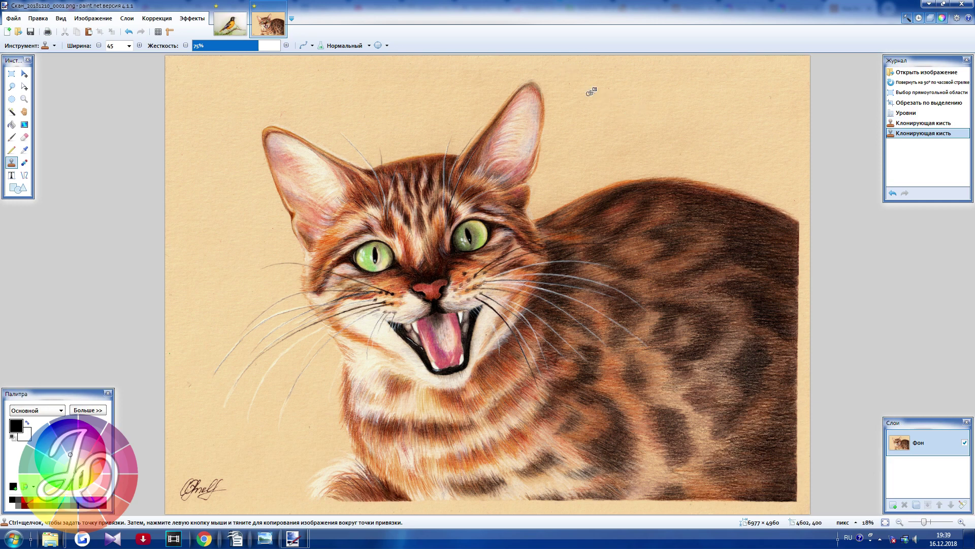
pyautogui.moveTo(593, 93); pyautogui.dragTo(617, 96)
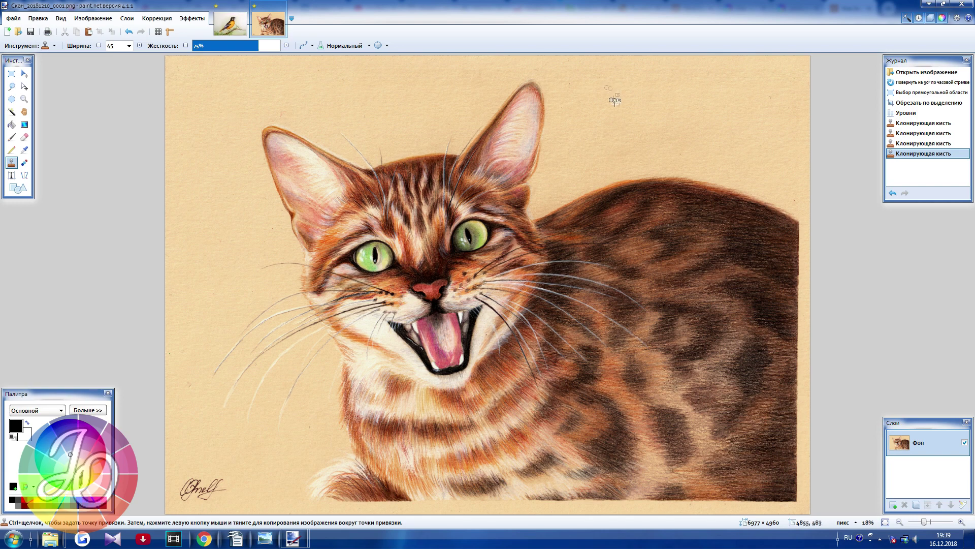
pyautogui.click(767, 97)
pyautogui.click(769, 98)
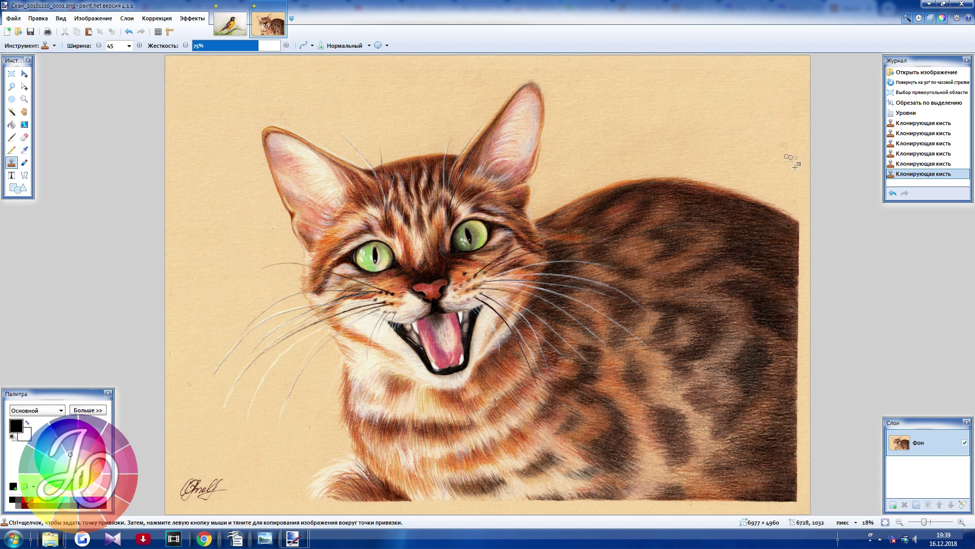
pyautogui.click(787, 190)
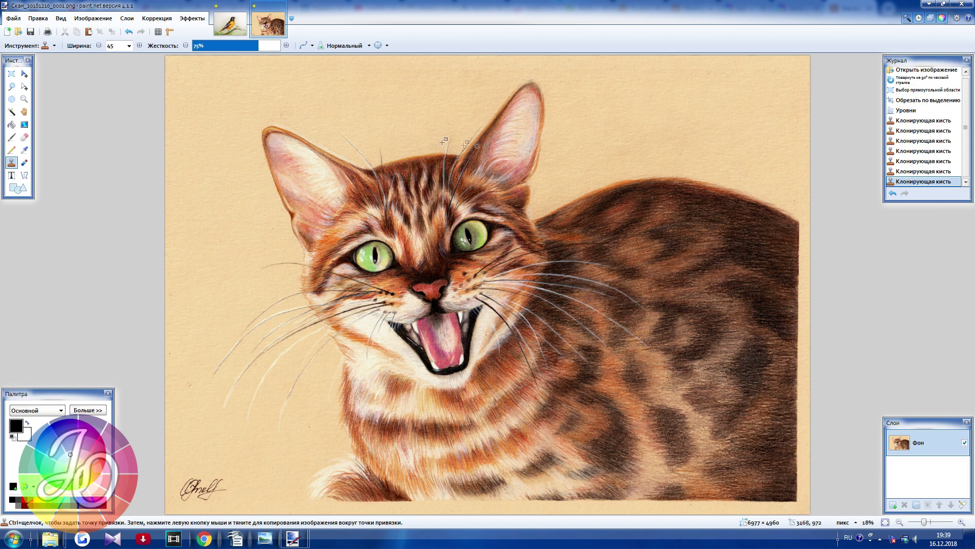
# - Clone out the remaining specks in the paper background above and between the cat's ears
pyautogui.click(282, 114)
pyautogui.click(279, 111)
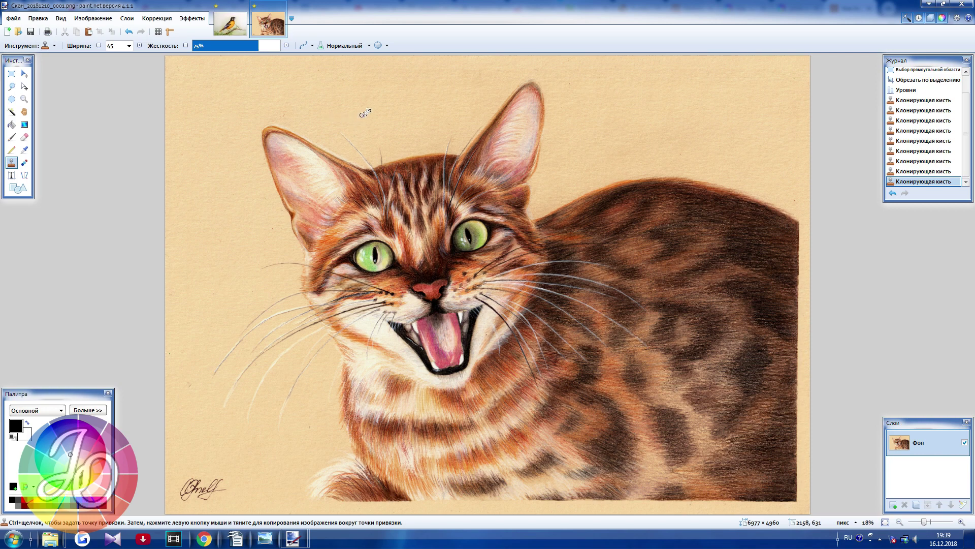
pyautogui.click(344, 91)
pyautogui.click(345, 74)
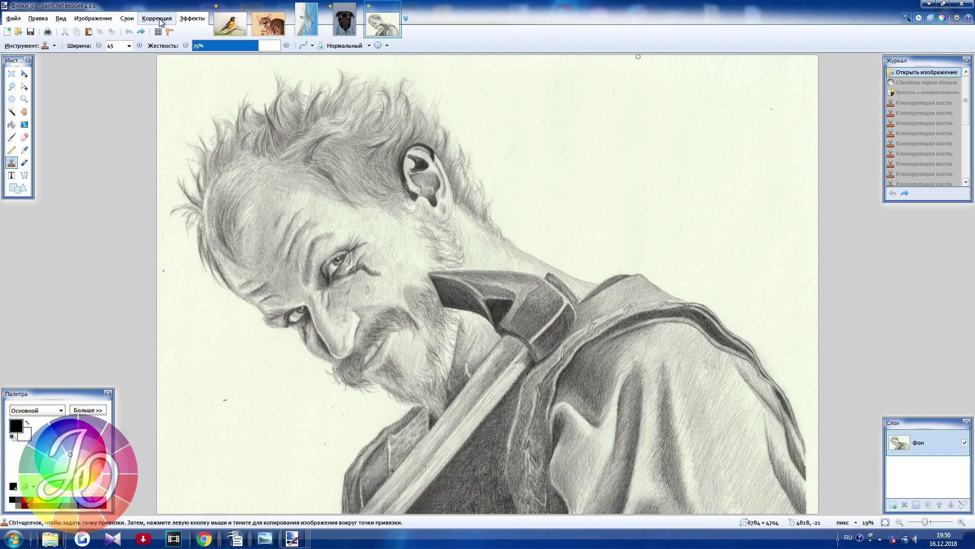
# - Convert the man's portrait to black and white and apply brightness -26 with contrast 13
pyautogui.click(161, 20)
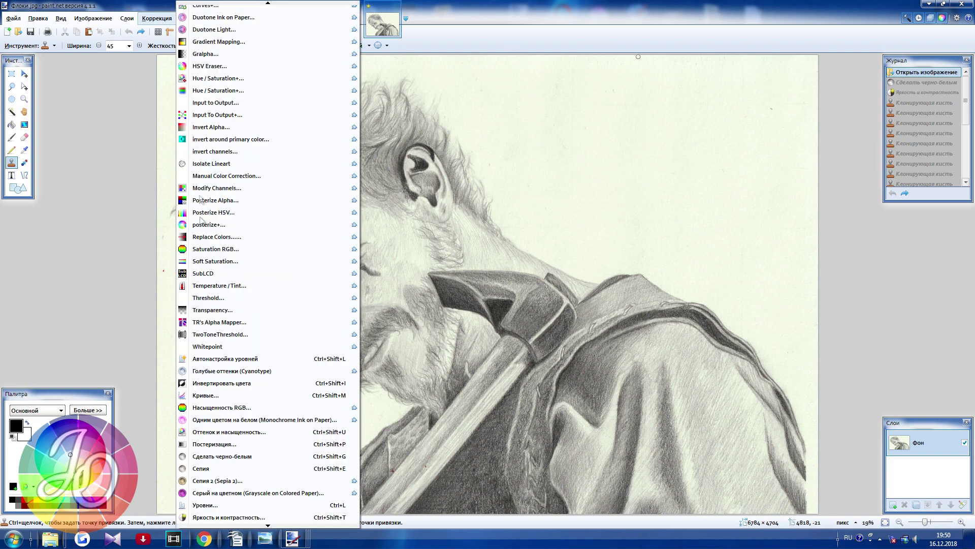
pyautogui.click(210, 457)
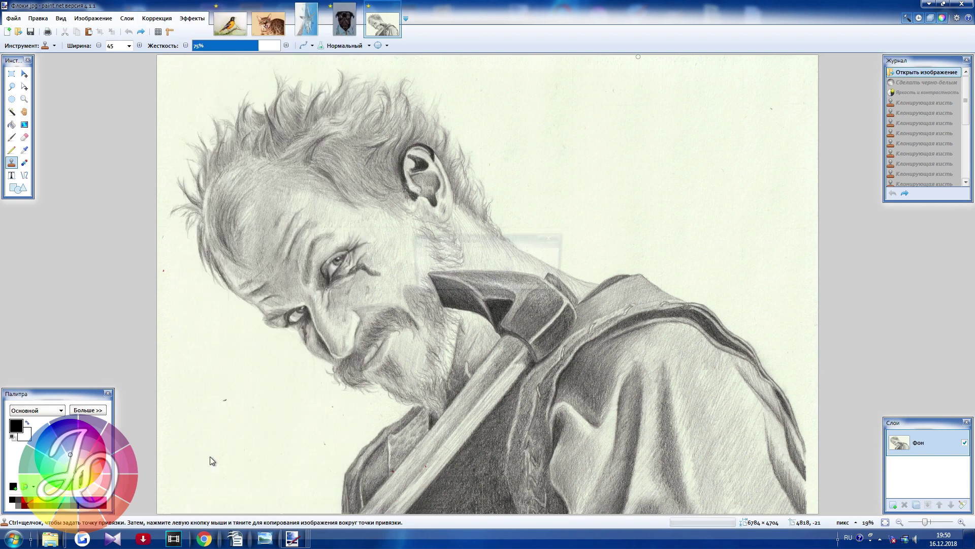
pyautogui.click(161, 23)
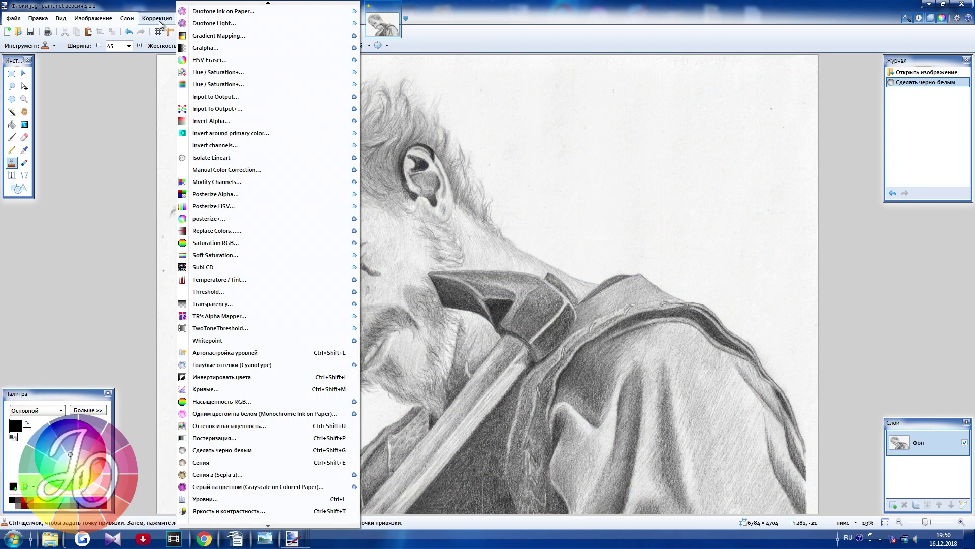
pyautogui.click(233, 511)
pyautogui.moveTo(767, 186)
pyautogui.mouseDown()
pyautogui.moveTo(734, 189)
pyautogui.moveTo(751, 192)
pyautogui.mouseUp()
pyautogui.moveTo(739, 193); pyautogui.dragTo(719, 166)
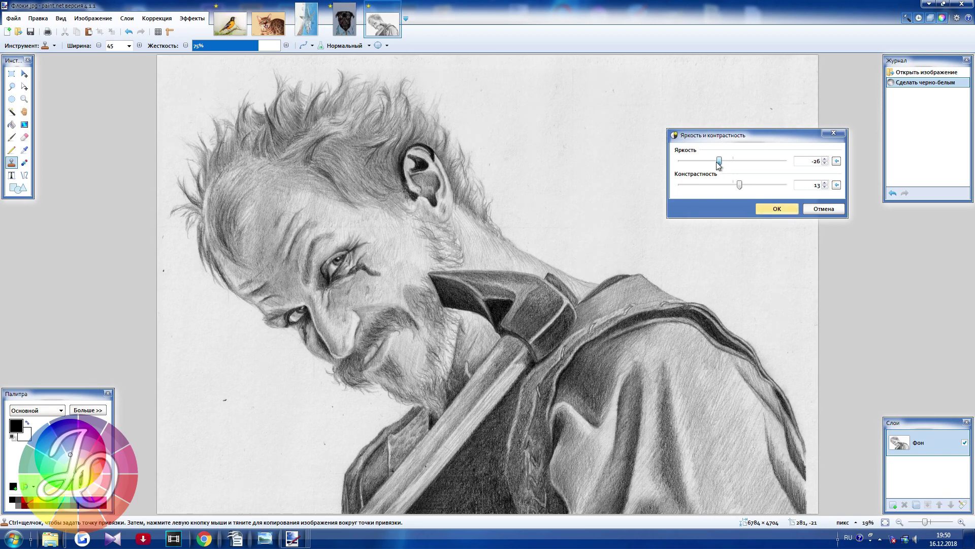
pyautogui.click(778, 208)
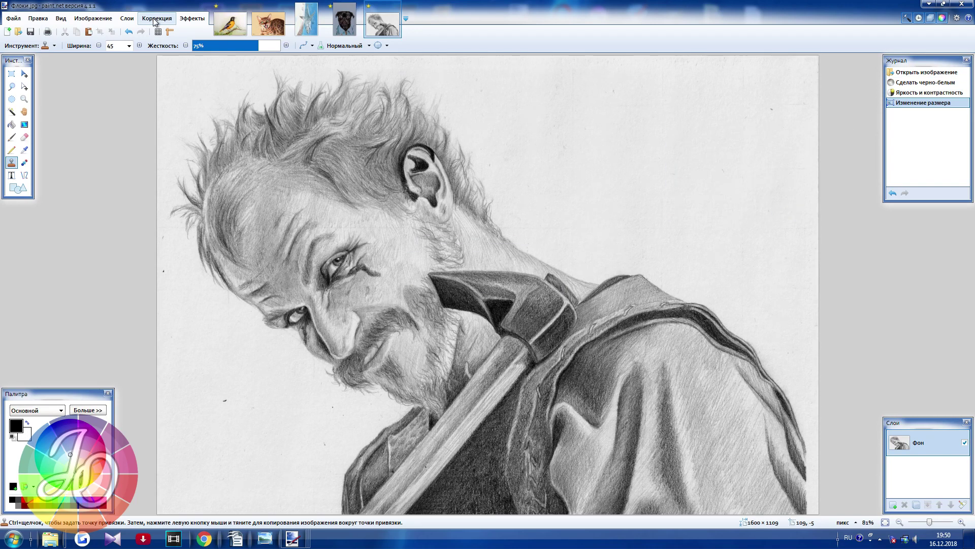
# - Apply a Curves adjustment to the portrait that pulls the RGB midtones down to darken the pencil shading
pyautogui.click(155, 19)
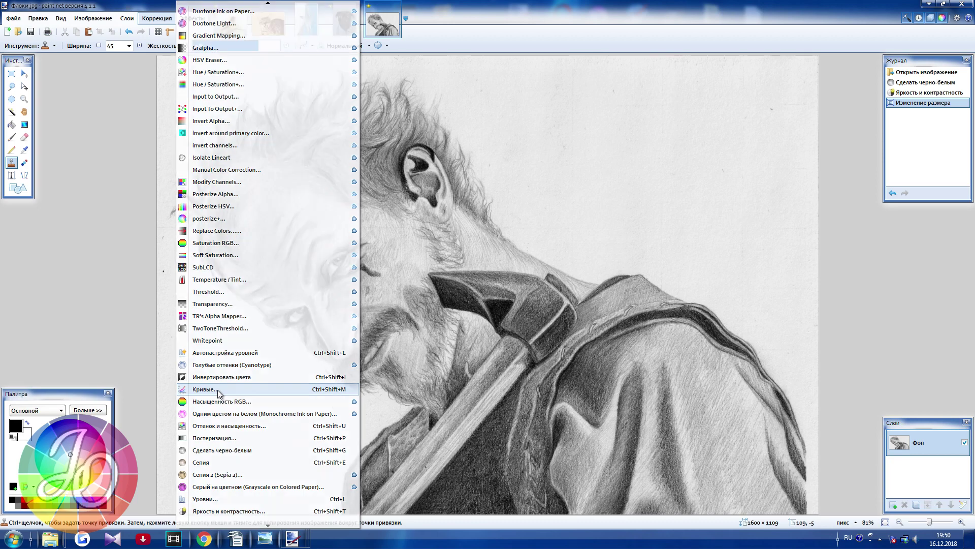
pyautogui.click(218, 389)
pyautogui.moveTo(745, 179); pyautogui.dragTo(752, 191)
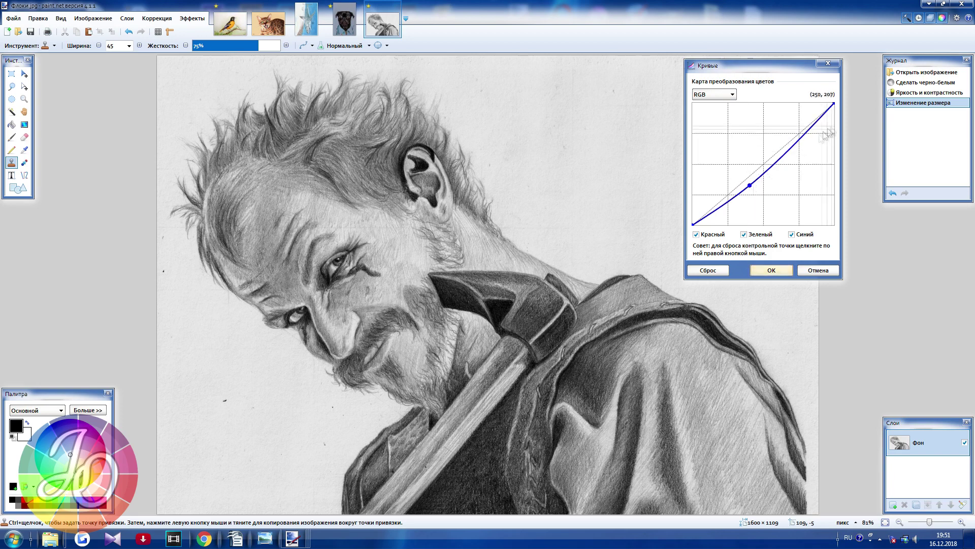
pyautogui.click(771, 270)
# - Clone clean paper over the specks in the background below the man's face, using a 20-wide clone brush
pyautogui.press('[')
pyautogui.press('[')
pyautogui.press('[')
pyautogui.press('[')
pyautogui.press('[')
pyautogui.click(190, 261)
pyautogui.click(229, 399)
pyautogui.click(325, 412)
pyautogui.click(290, 422)
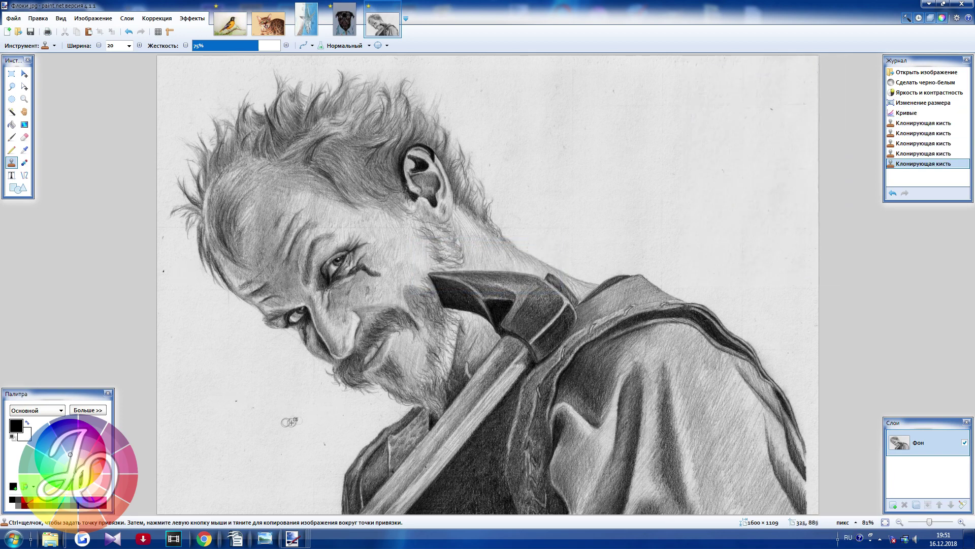
pyautogui.click(234, 400)
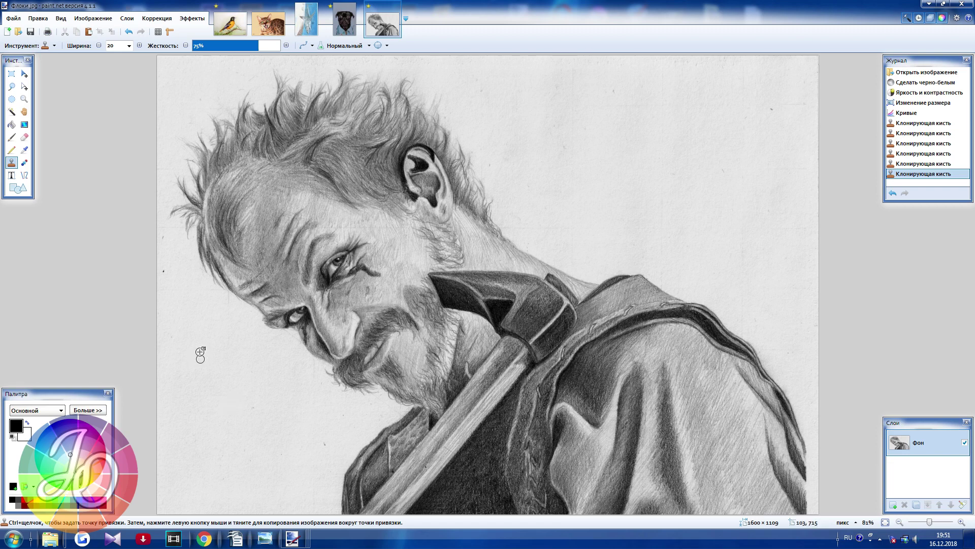
# - Clone out the specks at the portrait's left paper edge and in the background above the shoulder
pyautogui.click(201, 352)
pyautogui.click(161, 273)
pyautogui.click(239, 424)
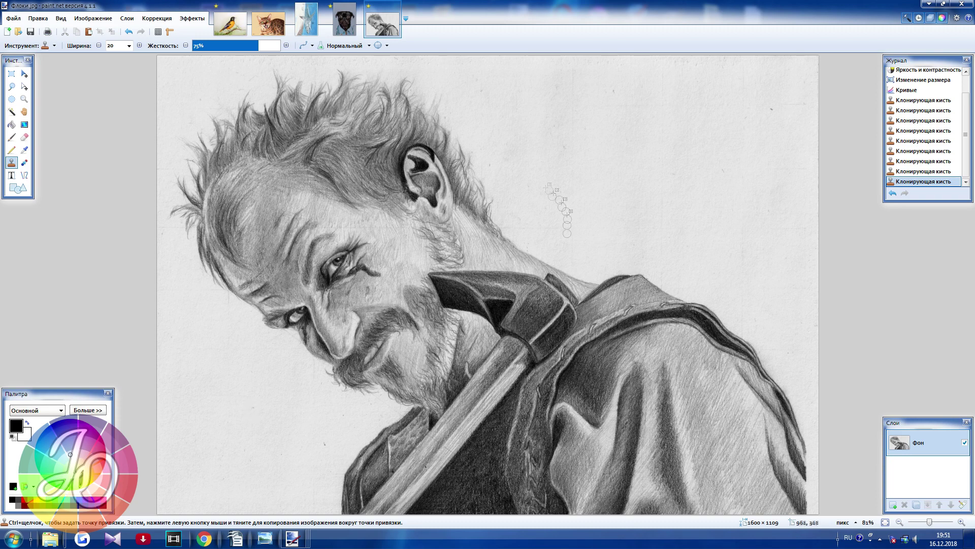
pyautogui.click(772, 109)
pyautogui.click(752, 127)
pyautogui.click(773, 99)
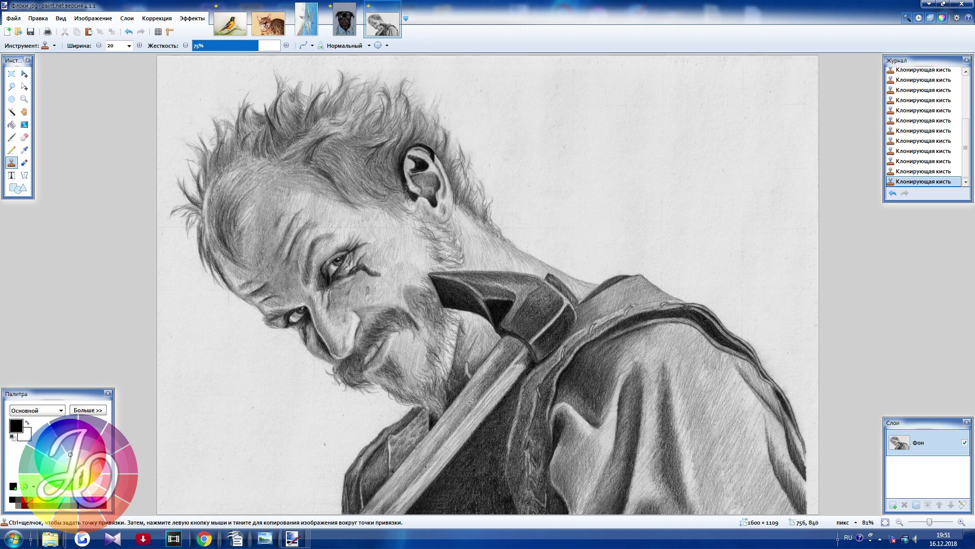
# - Start another brightness and contrast adjustment on the portrait and reset its brightness to the default
pyautogui.click(157, 18)
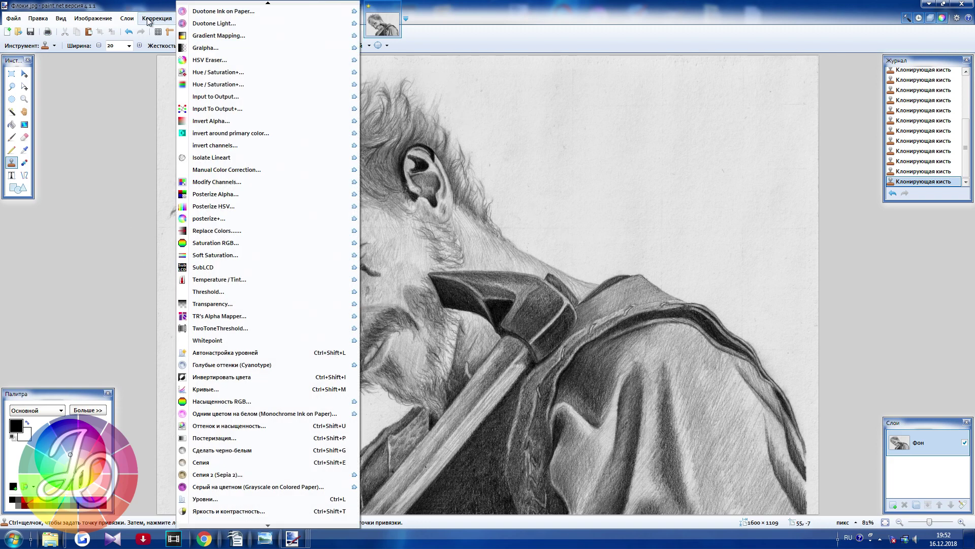
pyautogui.click(206, 511)
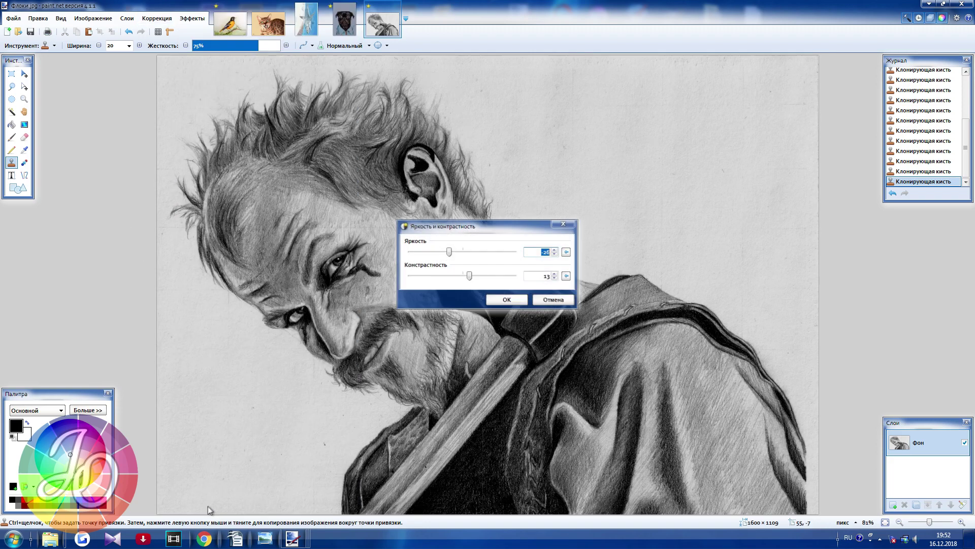
pyautogui.click(566, 252)
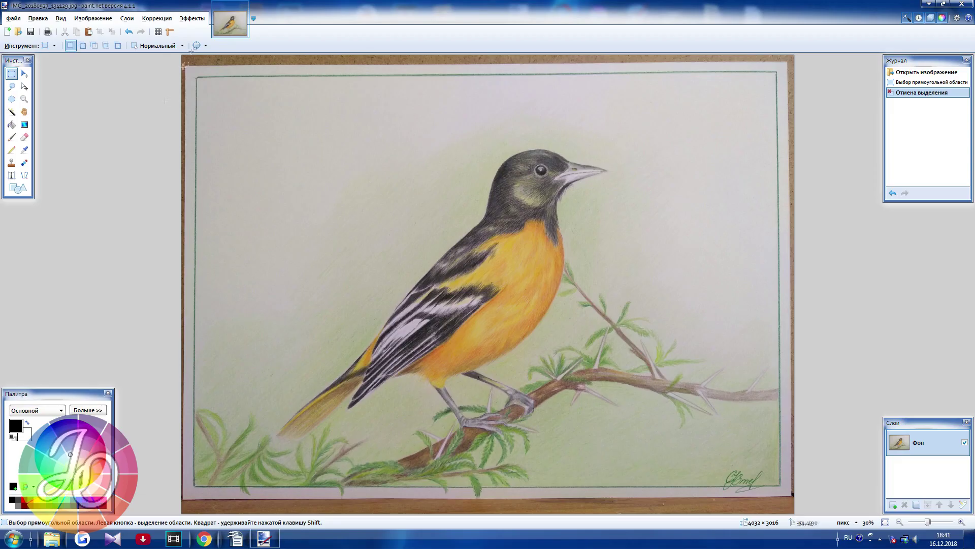
# - Apply the Perspective distortion to the bird drawing as horizontal perspective with coefficient 1 at 1.02 and coefficient 2 at 1.01
pyautogui.click(192, 18)
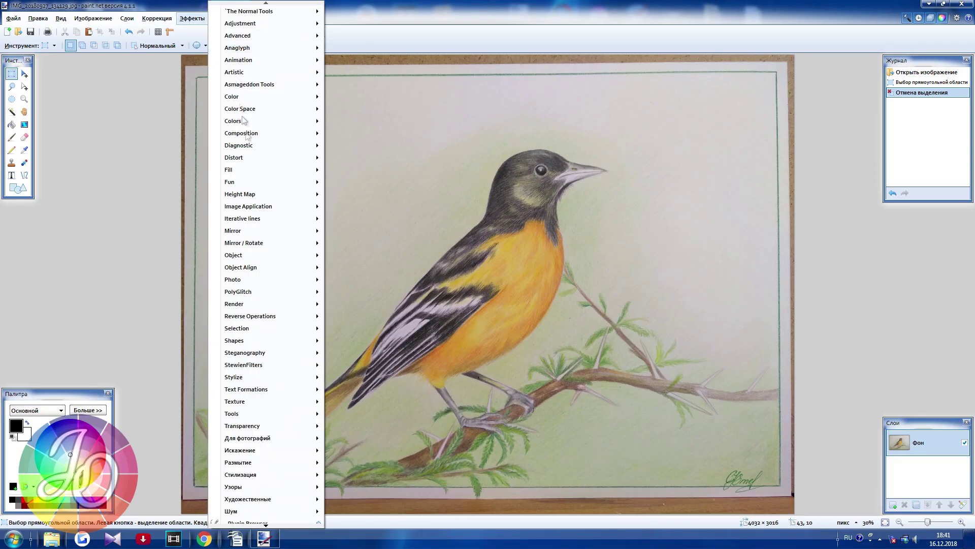
pyautogui.moveTo(257, 451)
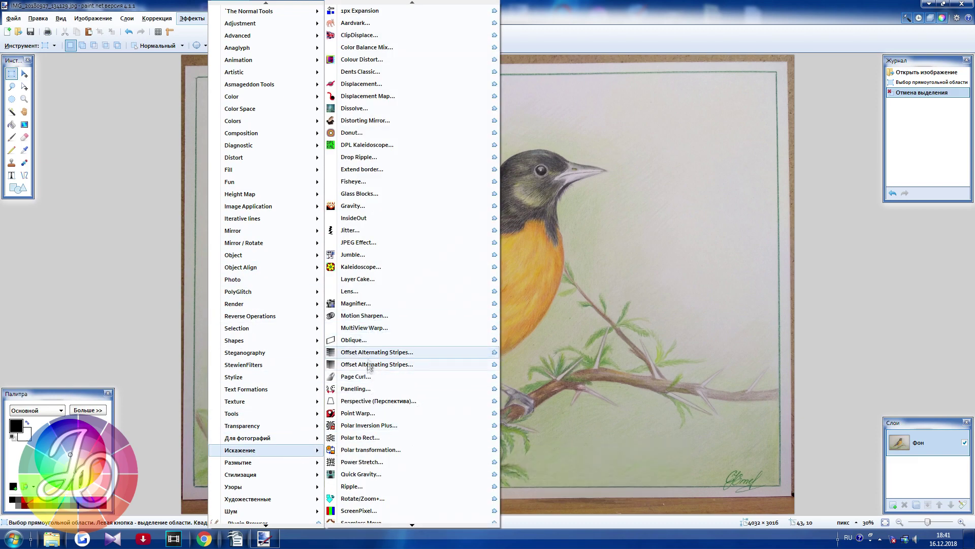
pyautogui.click(367, 400)
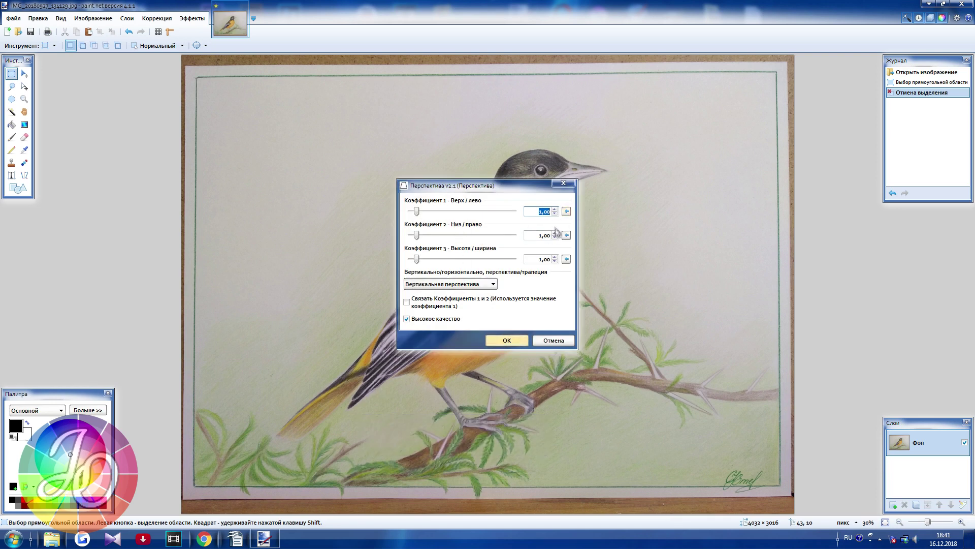
pyautogui.click(553, 260)
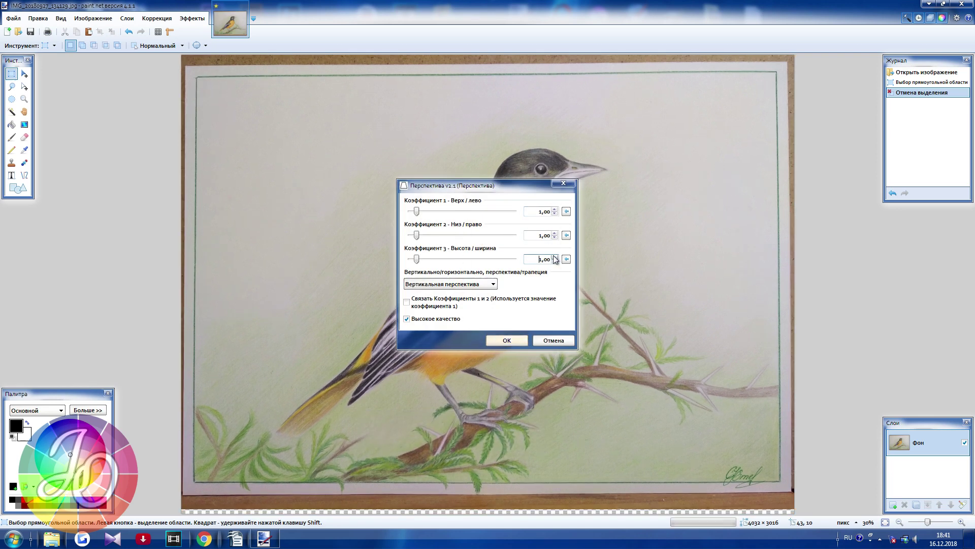
pyautogui.click(556, 233)
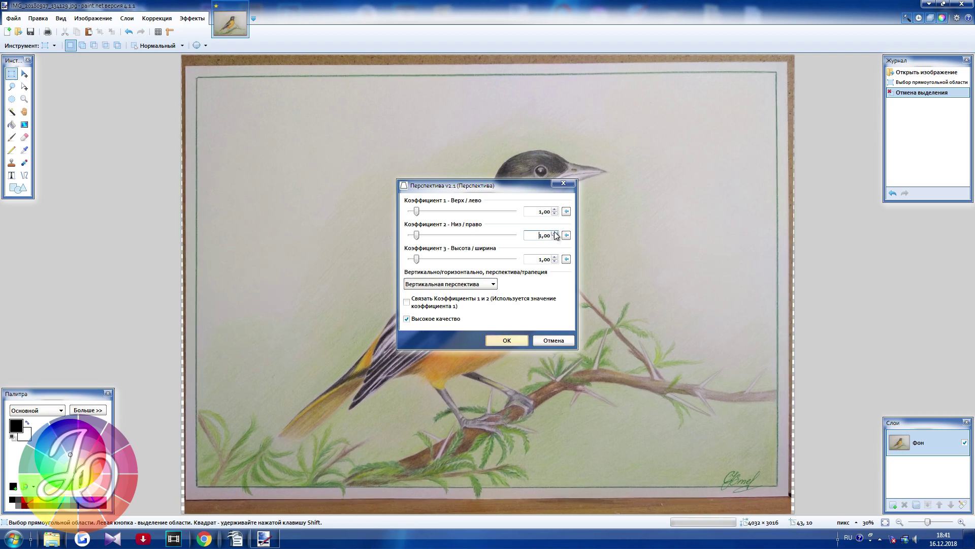
pyautogui.click(493, 284)
pyautogui.click(447, 300)
pyautogui.click(556, 213)
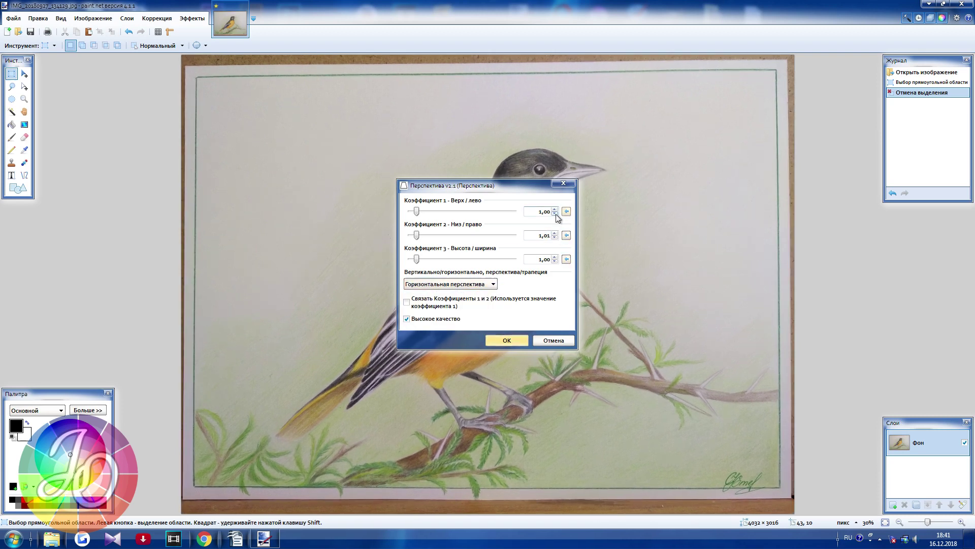
pyautogui.click(555, 209)
pyautogui.click(555, 210)
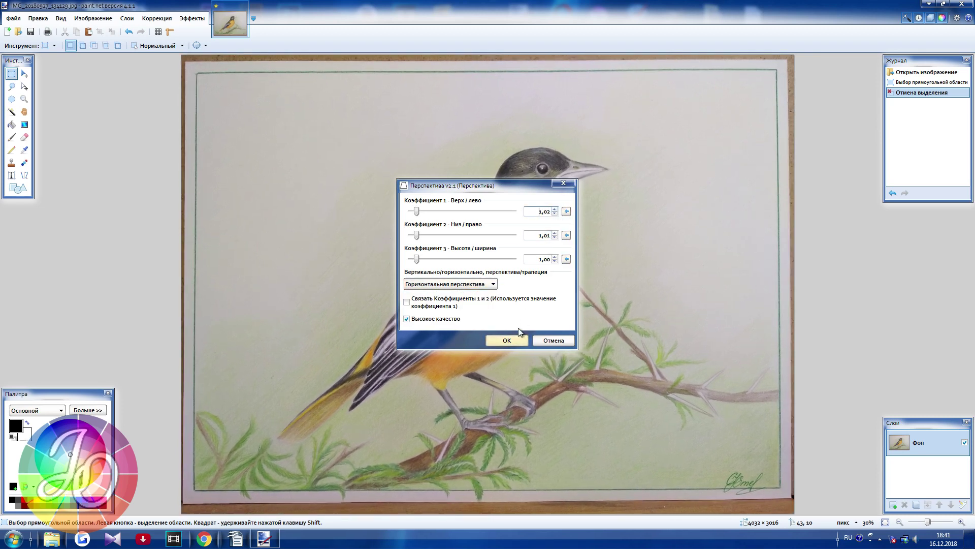
pyautogui.click(507, 340)
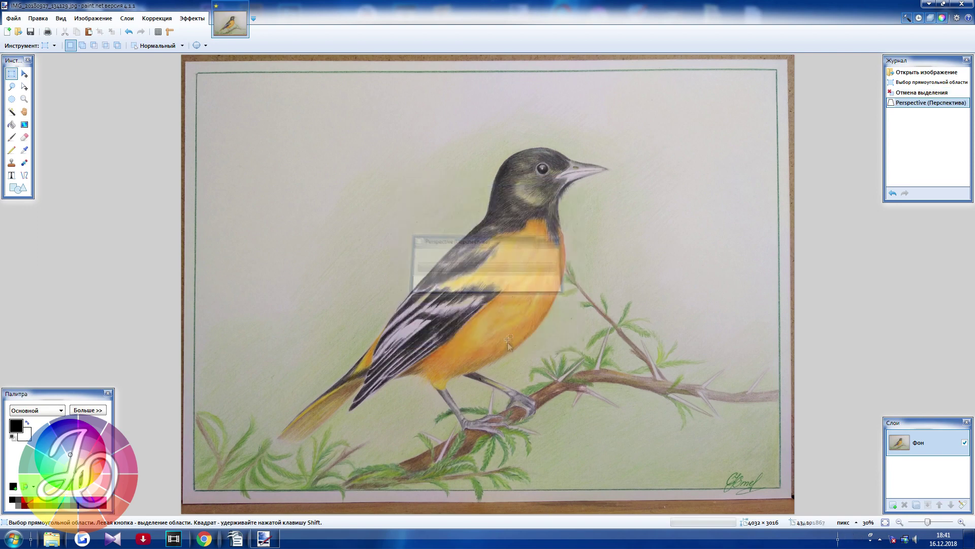
# - Apply the Perspective distortion to the bird drawing again as a vertical trapezoid with coefficient 1 at 1.02 and coefficient 2 at 1.01
pyautogui.click(157, 19)
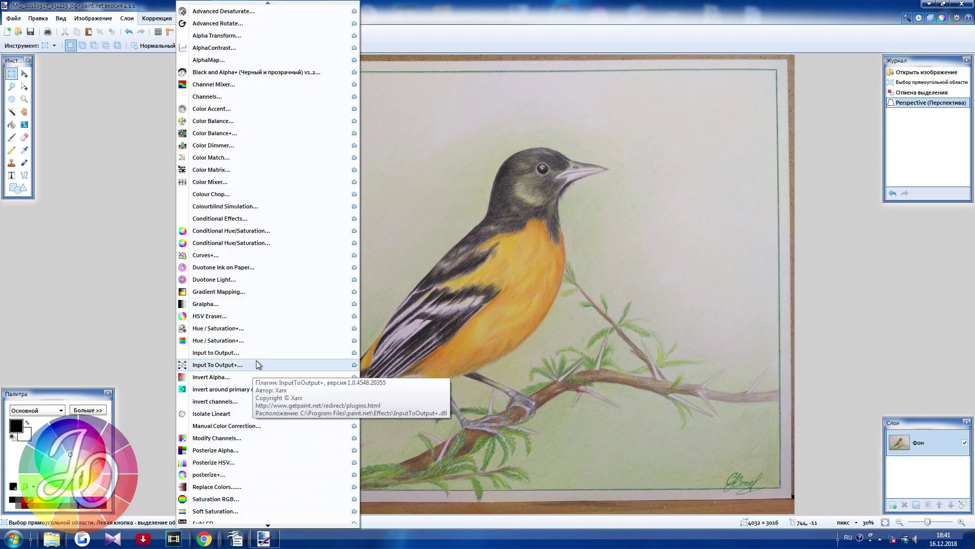
pyautogui.click(157, 18)
pyautogui.click(192, 18)
pyautogui.moveTo(240, 465)
pyautogui.click(406, 401)
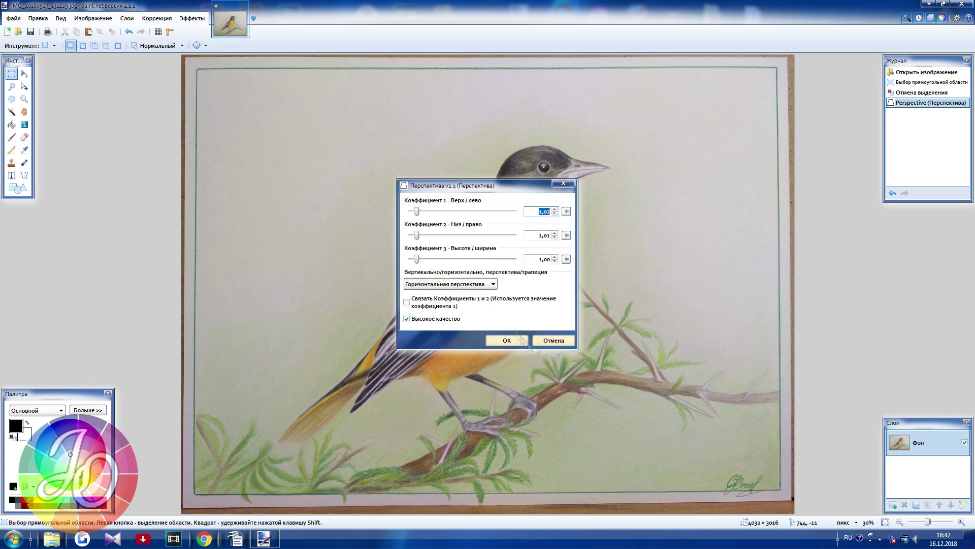
pyautogui.click(493, 284)
pyautogui.click(447, 315)
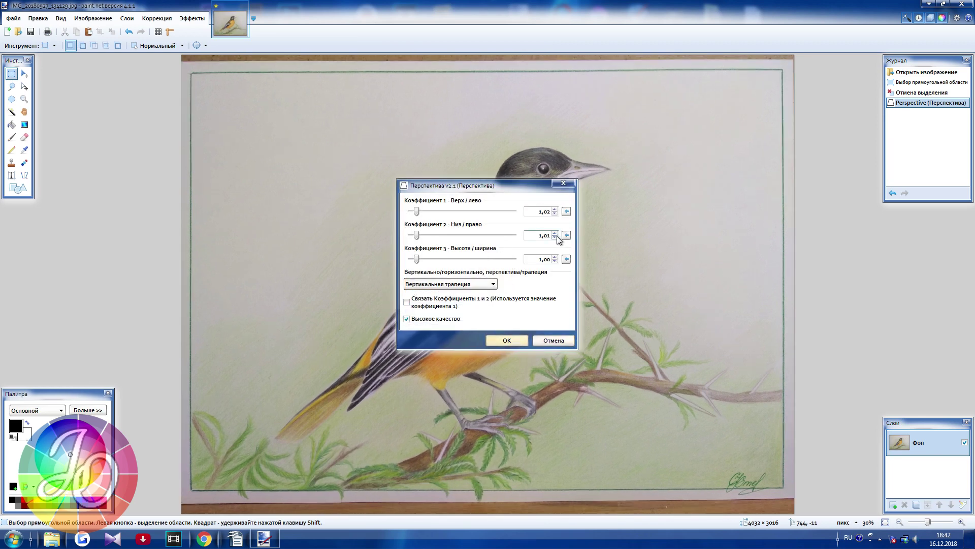
pyautogui.click(555, 233)
pyautogui.click(555, 238)
pyautogui.click(555, 209)
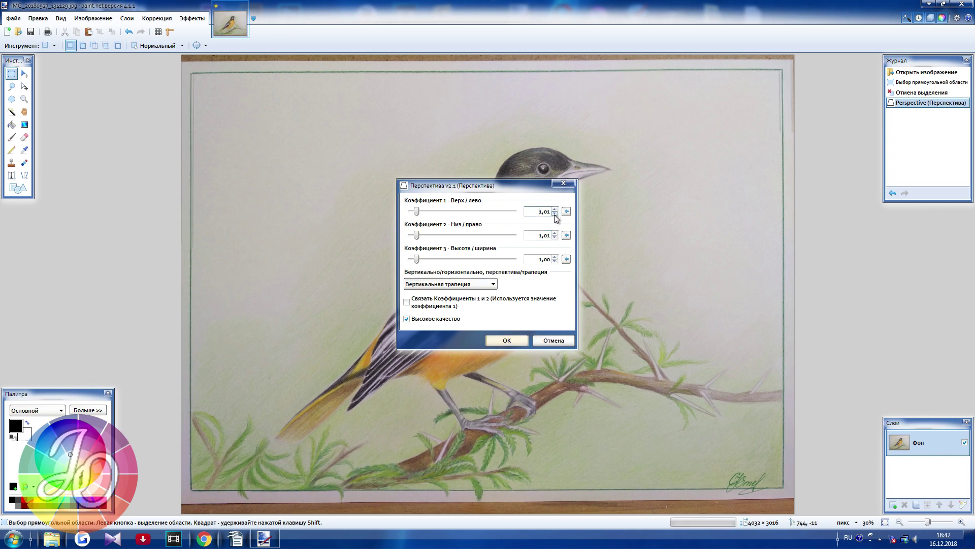
pyautogui.click(555, 213)
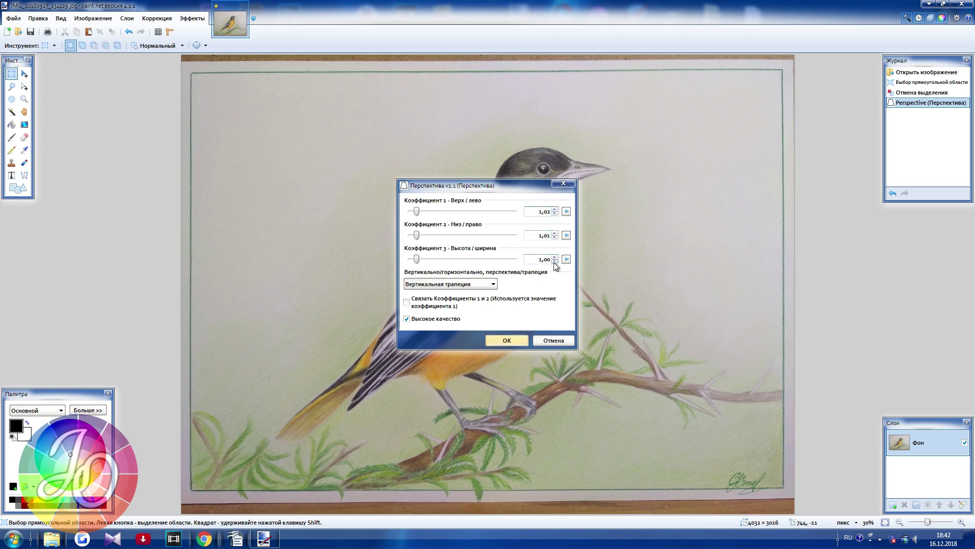
pyautogui.click(507, 341)
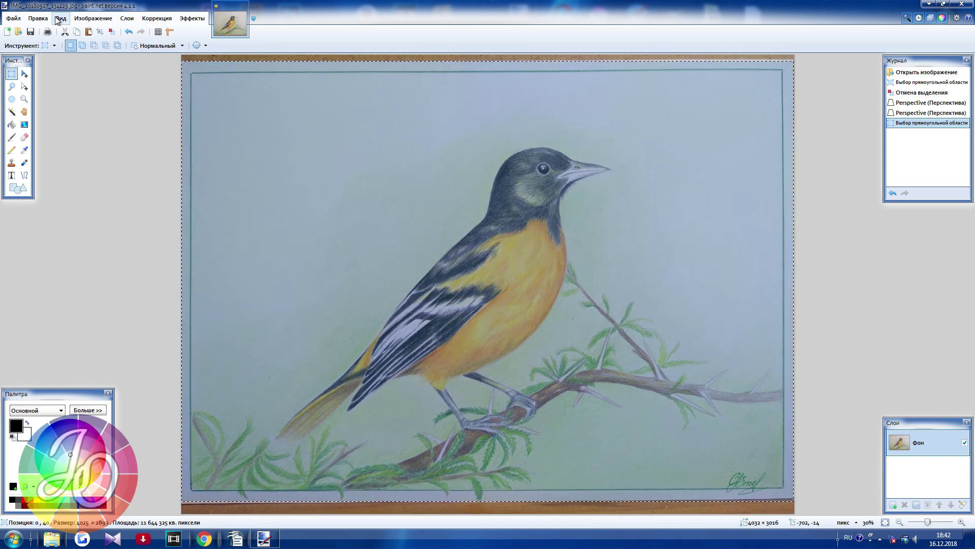
# - Crop the bird drawing to a rectangular selection of about 4025 × 2893 px that excludes the wooden table
pyautogui.click(59, 21)
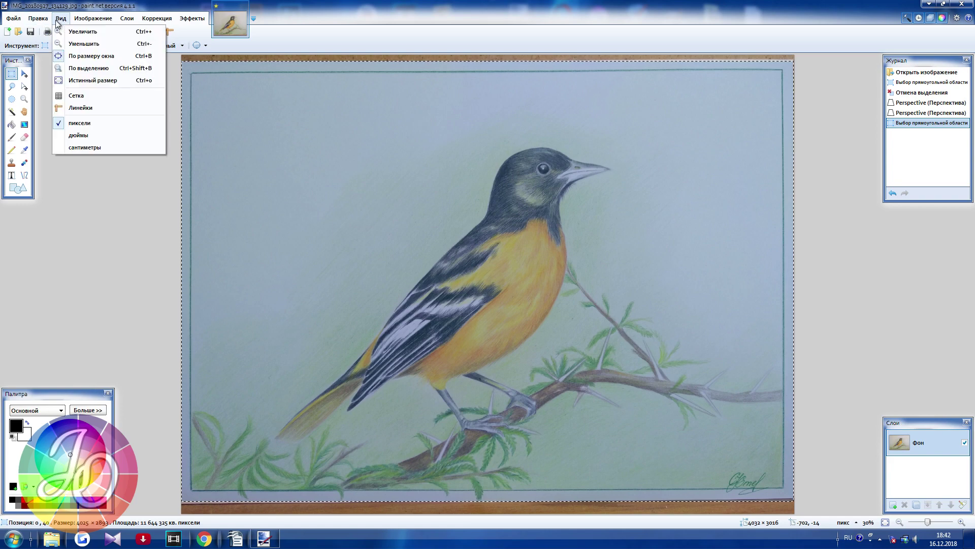
pyautogui.moveTo(77, 22)
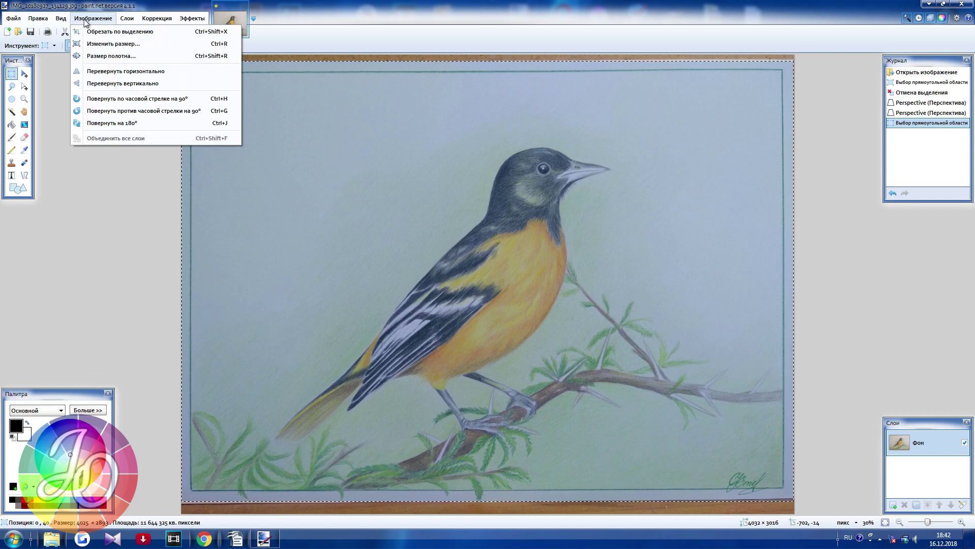
pyautogui.click(96, 30)
# - Clone paper texture over the leftover table edges along the top margin and right corners with a 45-wide clone stamp at 75% hardness
pyautogui.press('l')
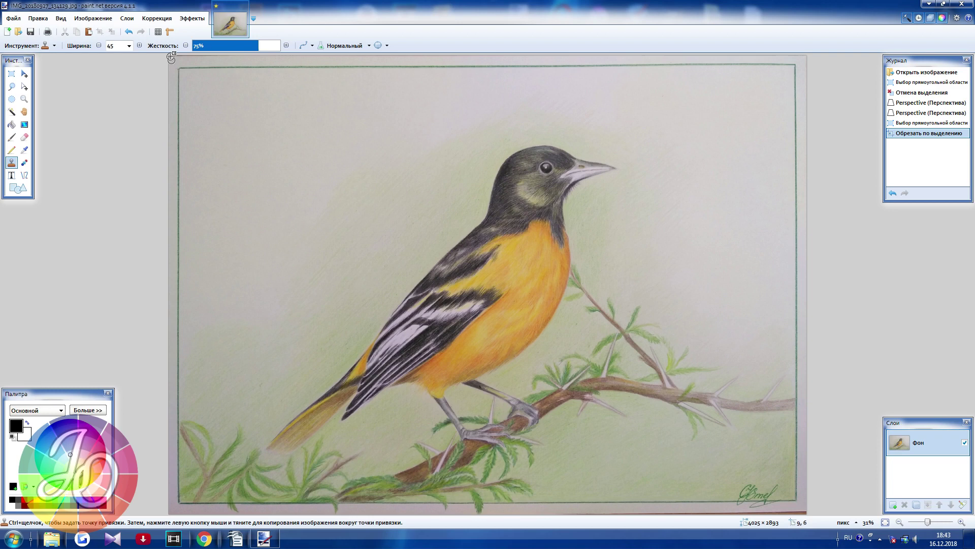
pyautogui.click(171, 57)
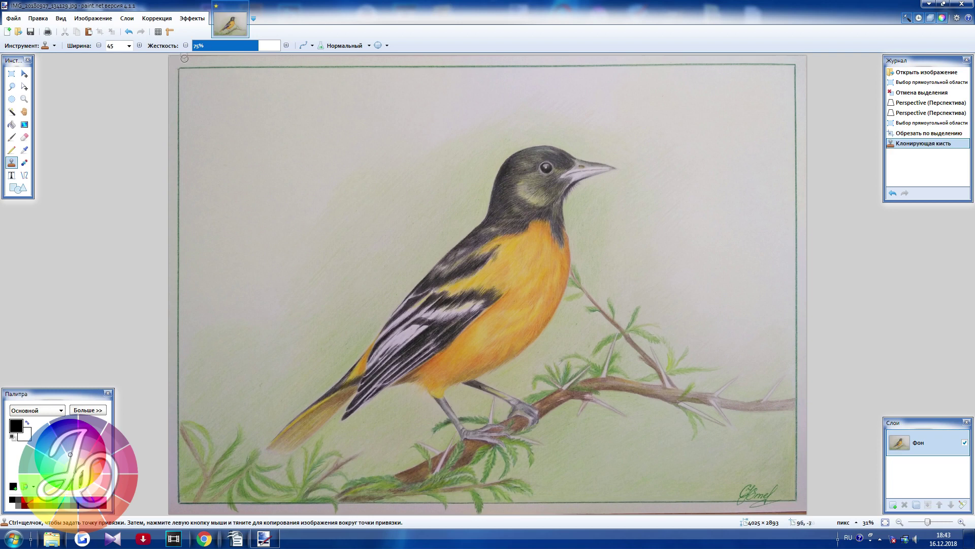
pyautogui.click(240, 59)
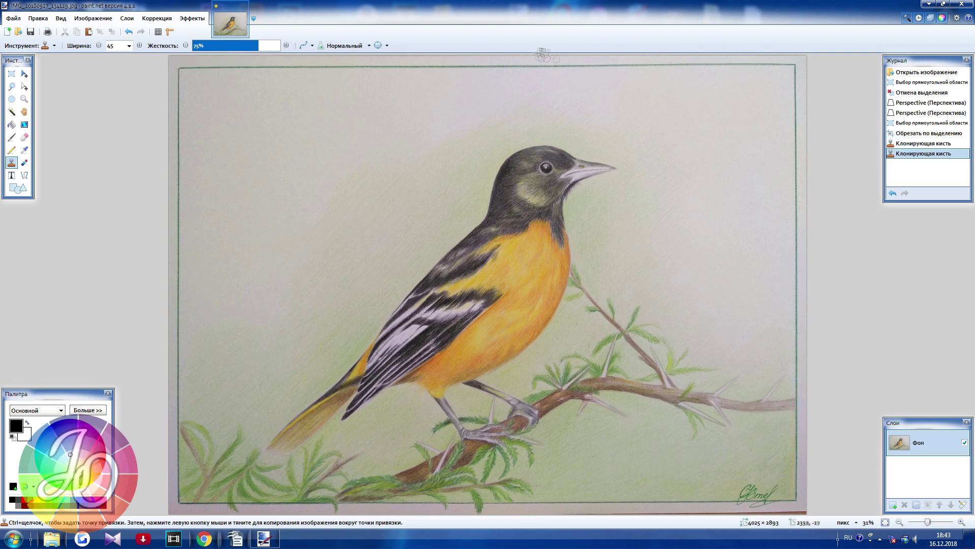
pyautogui.click(419, 54)
pyautogui.click(802, 57)
pyautogui.click(801, 506)
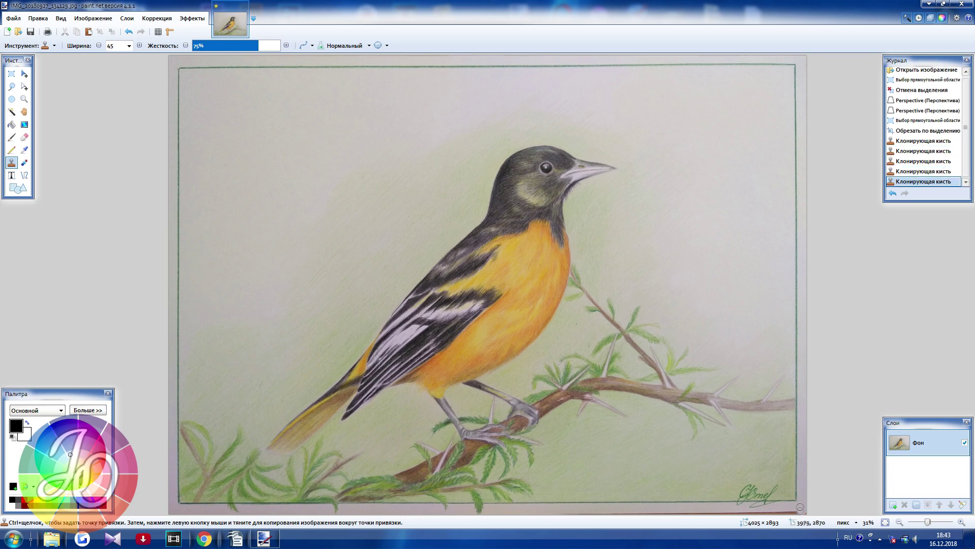